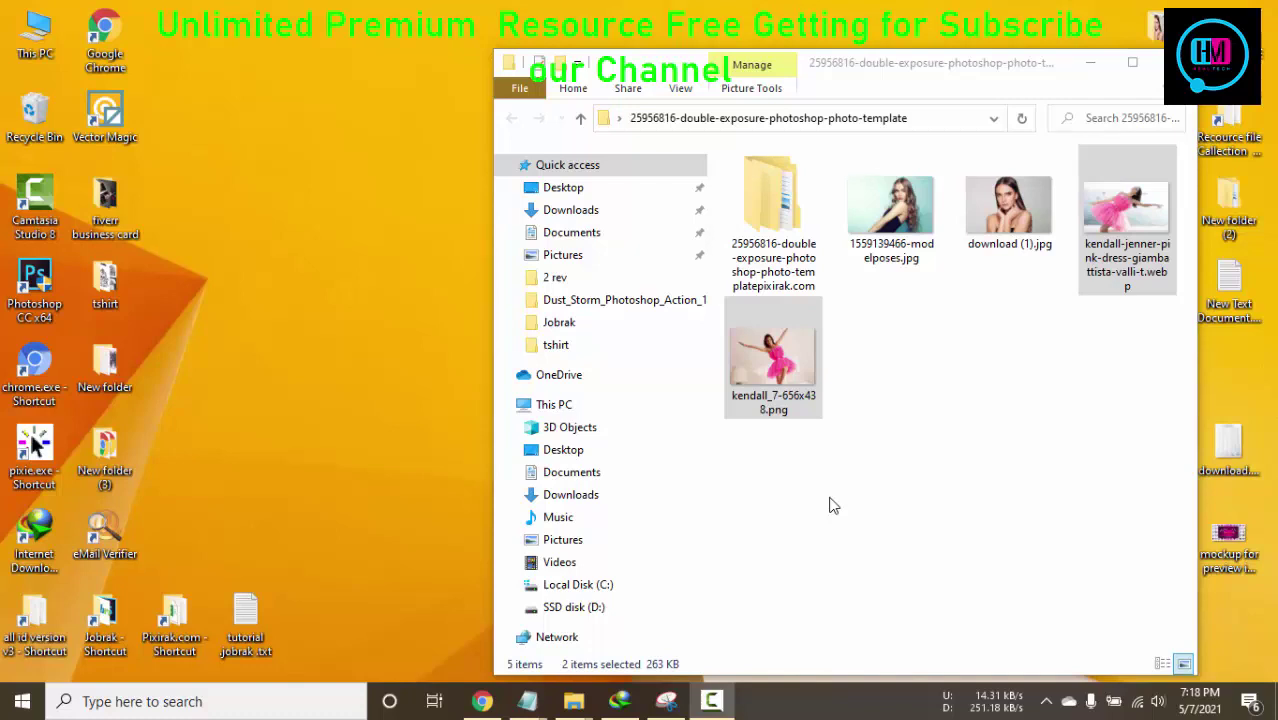
Step: Open double exposure Photo template.psd from the template's PSD folder in Photoshop
double_click(773, 210)
left_click(771, 197)
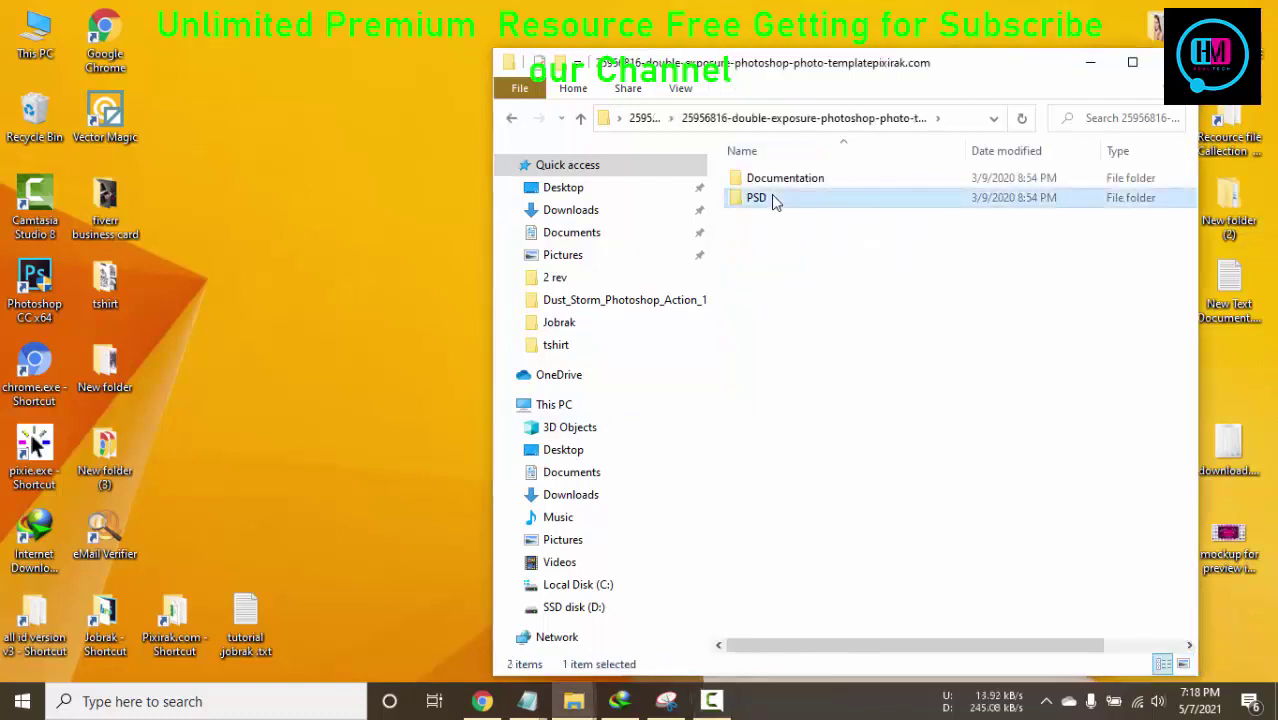
double_click(771, 197)
double_click(784, 228)
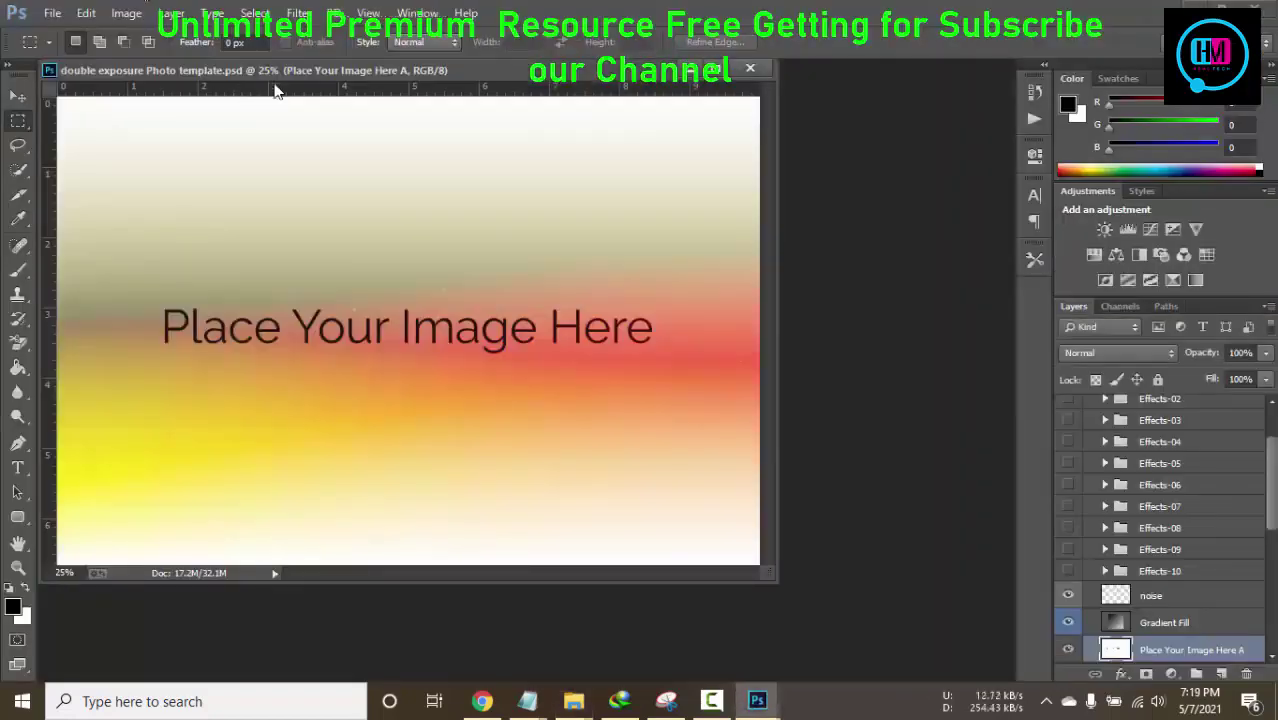
Step: Dock the template as a tab and convert Place Your Image Here A to a smart object
left_click_drag(390, 72, 530, 90)
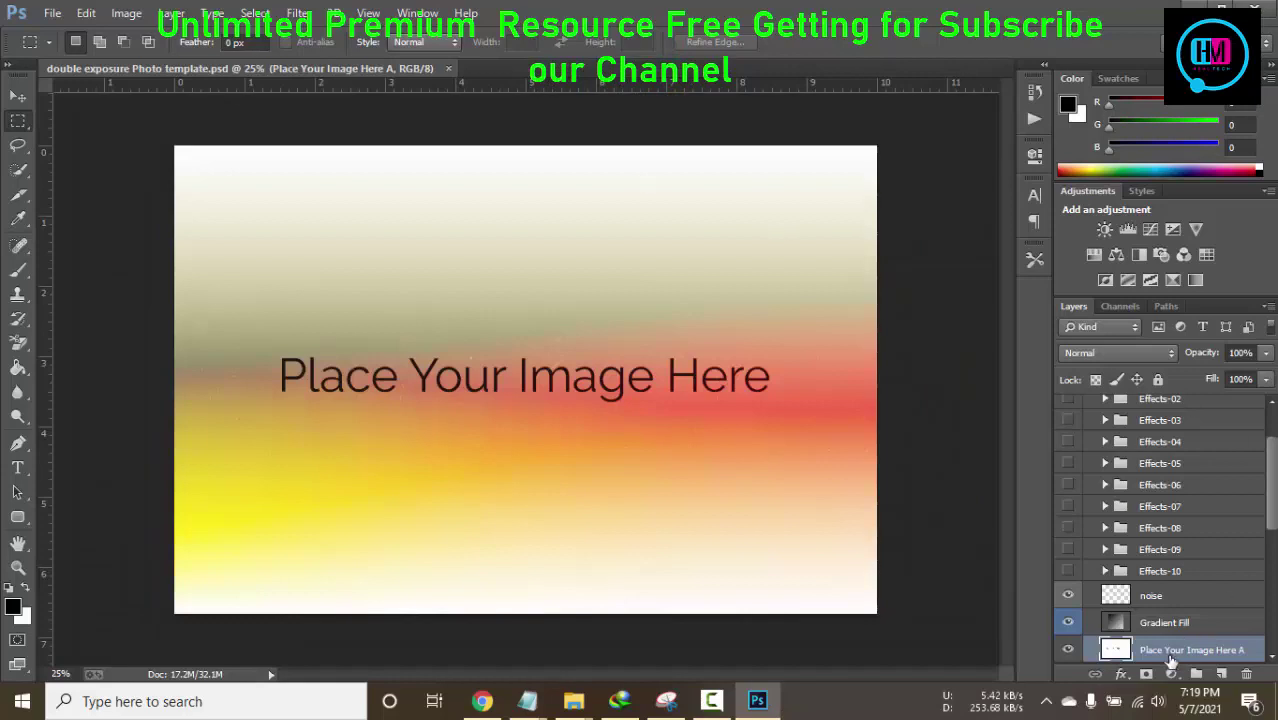
double_click(1125, 650)
scroll(1125, 640, "down", 1)
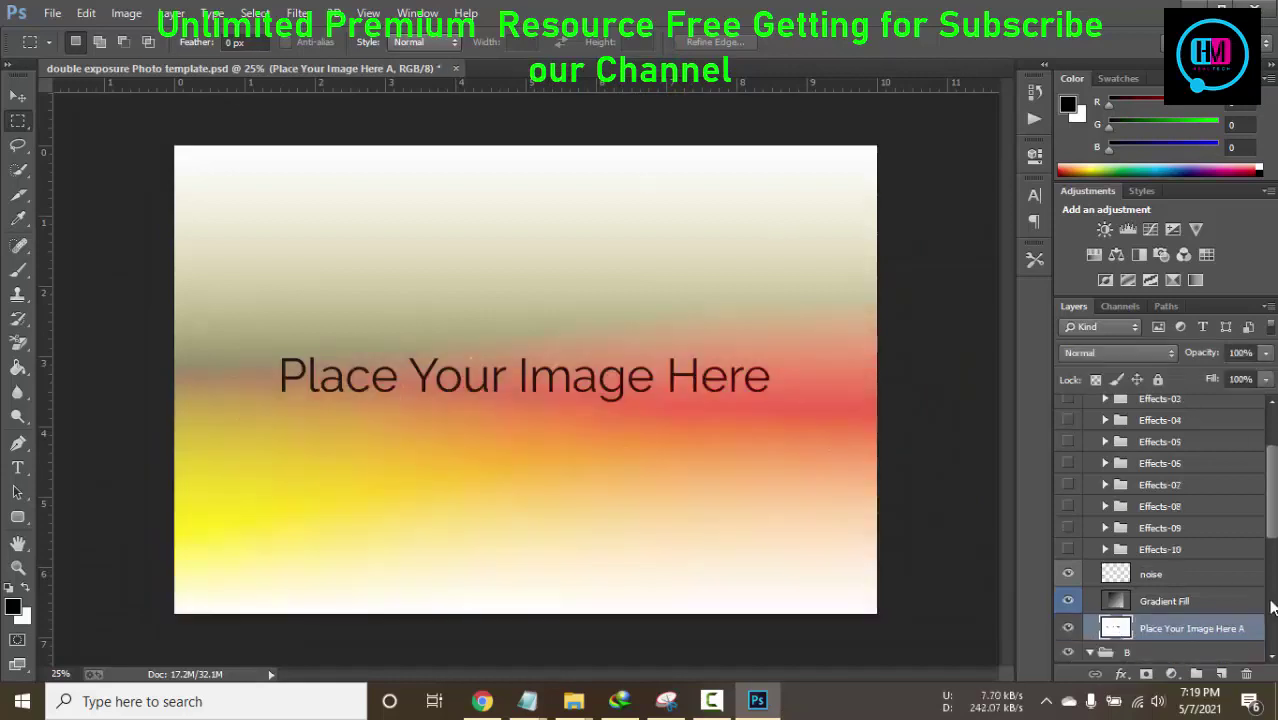
scroll(1125, 640, "down", 2)
right_click(1160, 586)
left_click(840, 229)
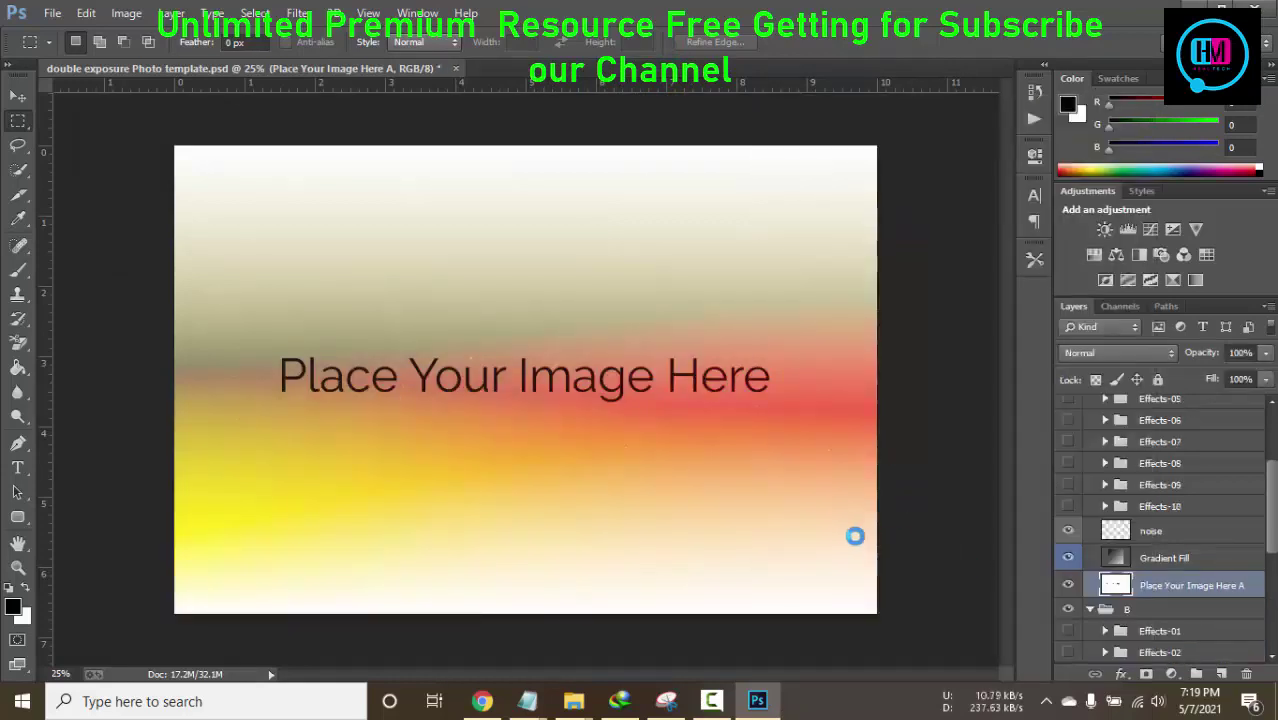
Step: Convert Place Your Image Here B to a smart object and open its contents
scroll(1252, 594, "down", 5)
scroll(1252, 594, "down", 5)
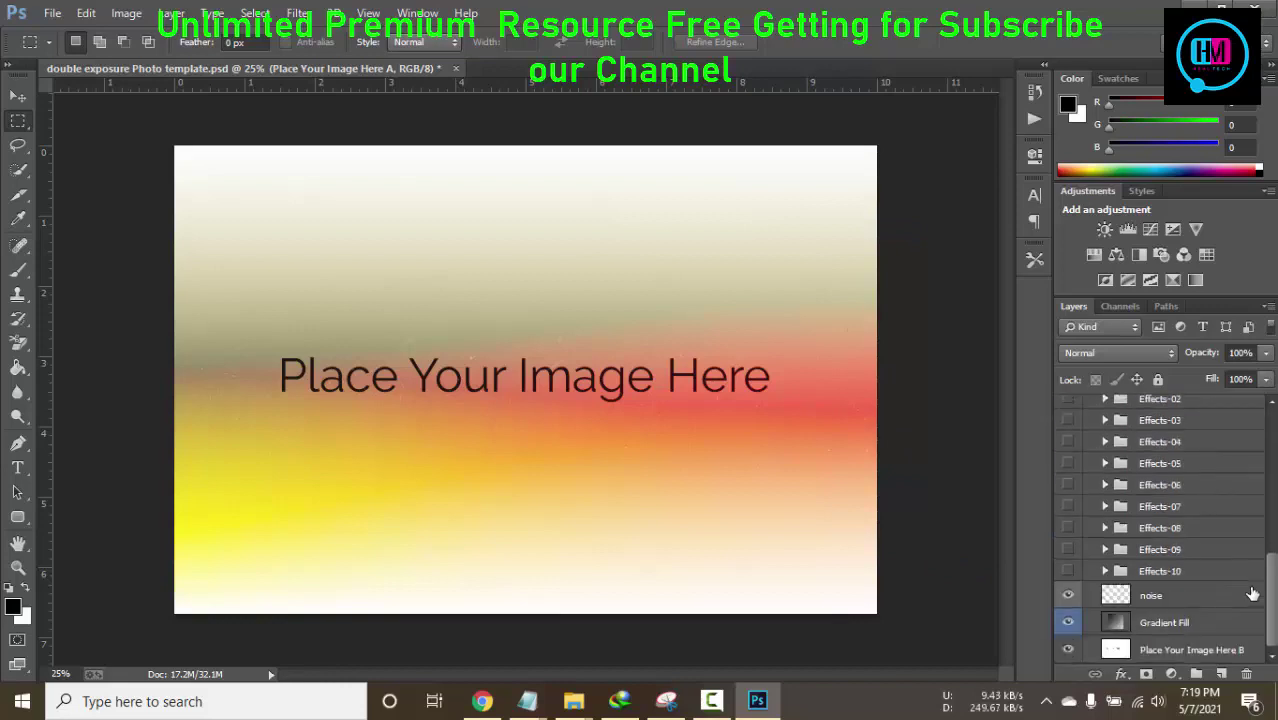
left_click(1180, 652)
right_click(1180, 652)
left_click(950, 191)
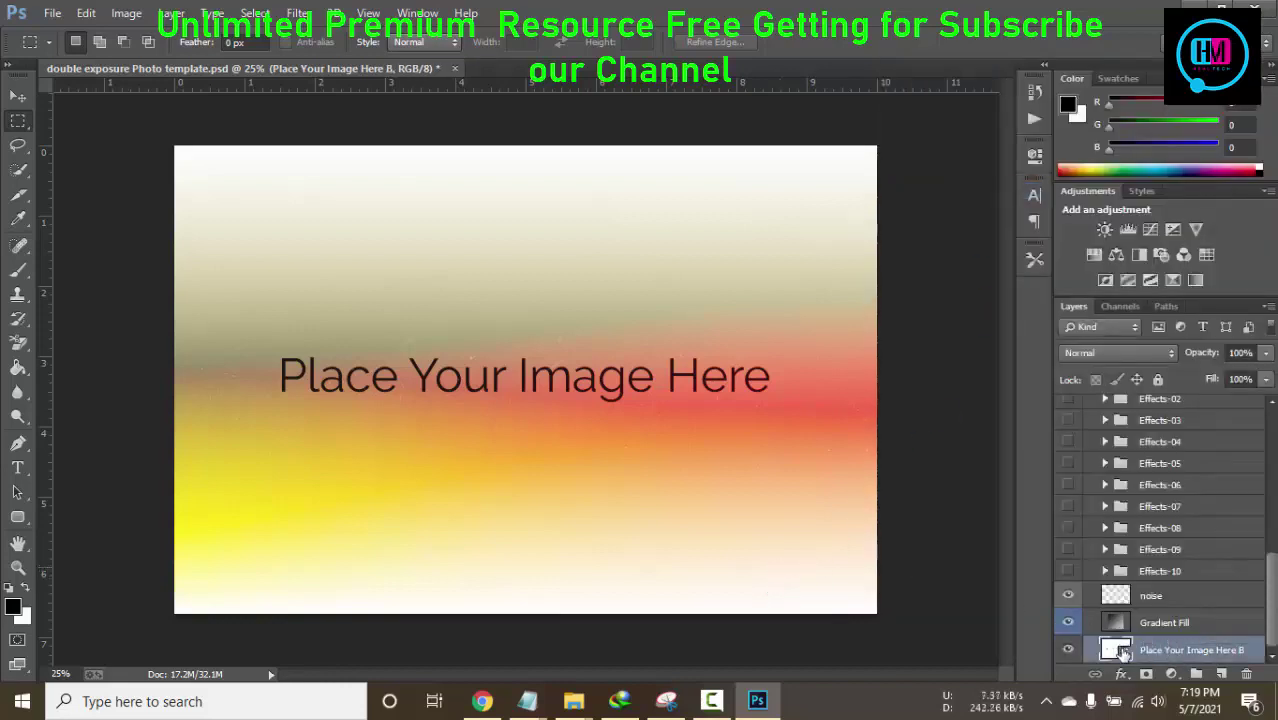
double_click(1117, 649)
left_click(648, 302)
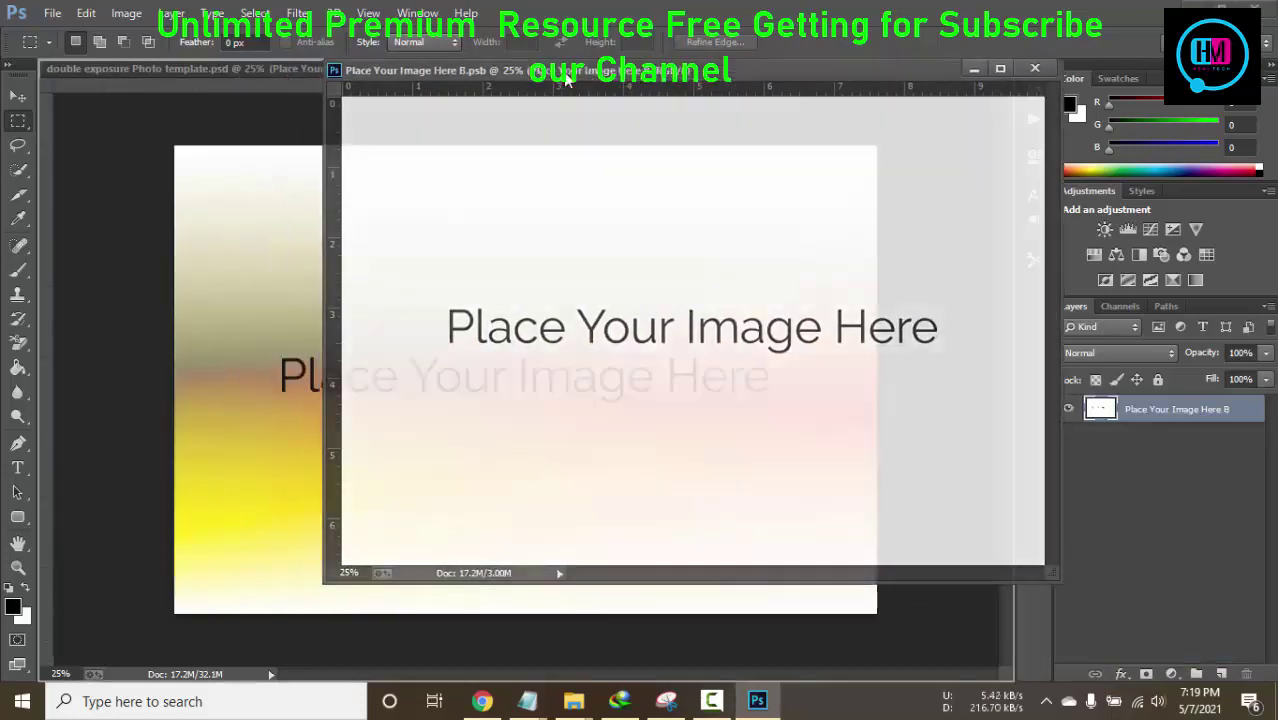
Step: Start Place Embedded and point its chooser at the template folder by pasting the folder path
mouse_move(280, 92)
left_mouse_down()
mouse_move(563, 84)
mouse_move(600, 66)
left_mouse_up()
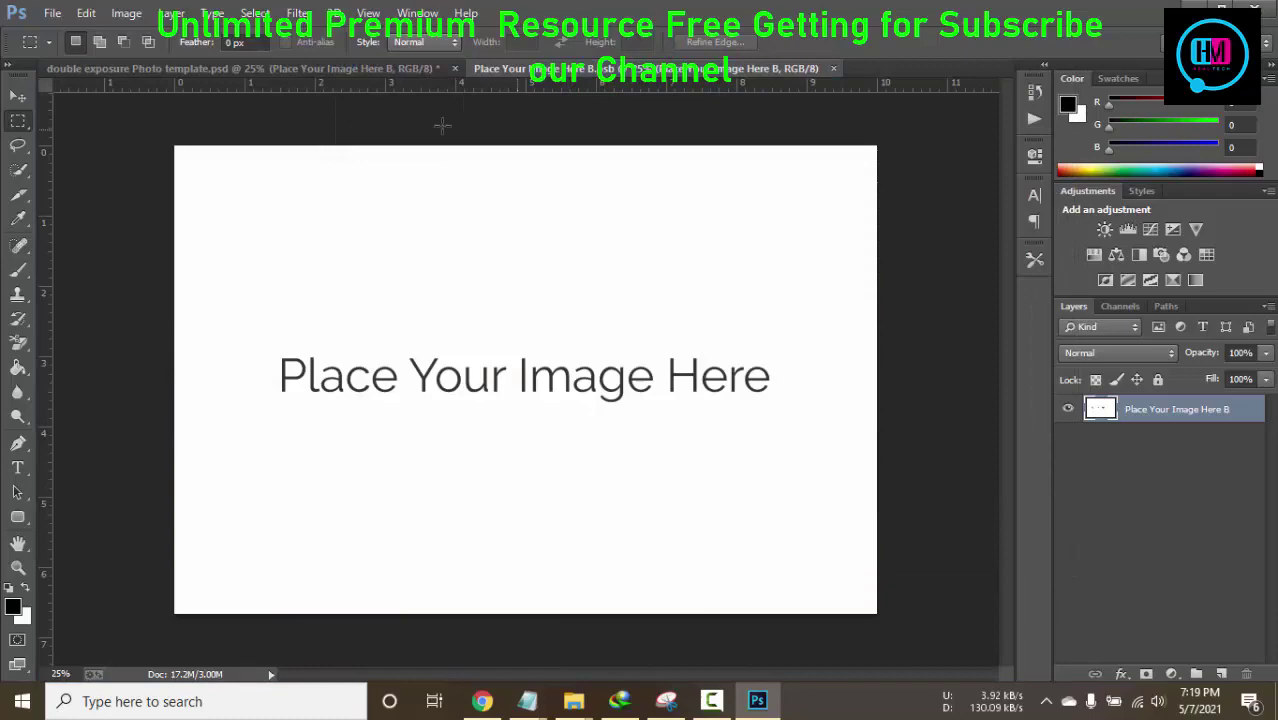
left_click(52, 13)
left_click(110, 270)
mouse_move(573, 701)
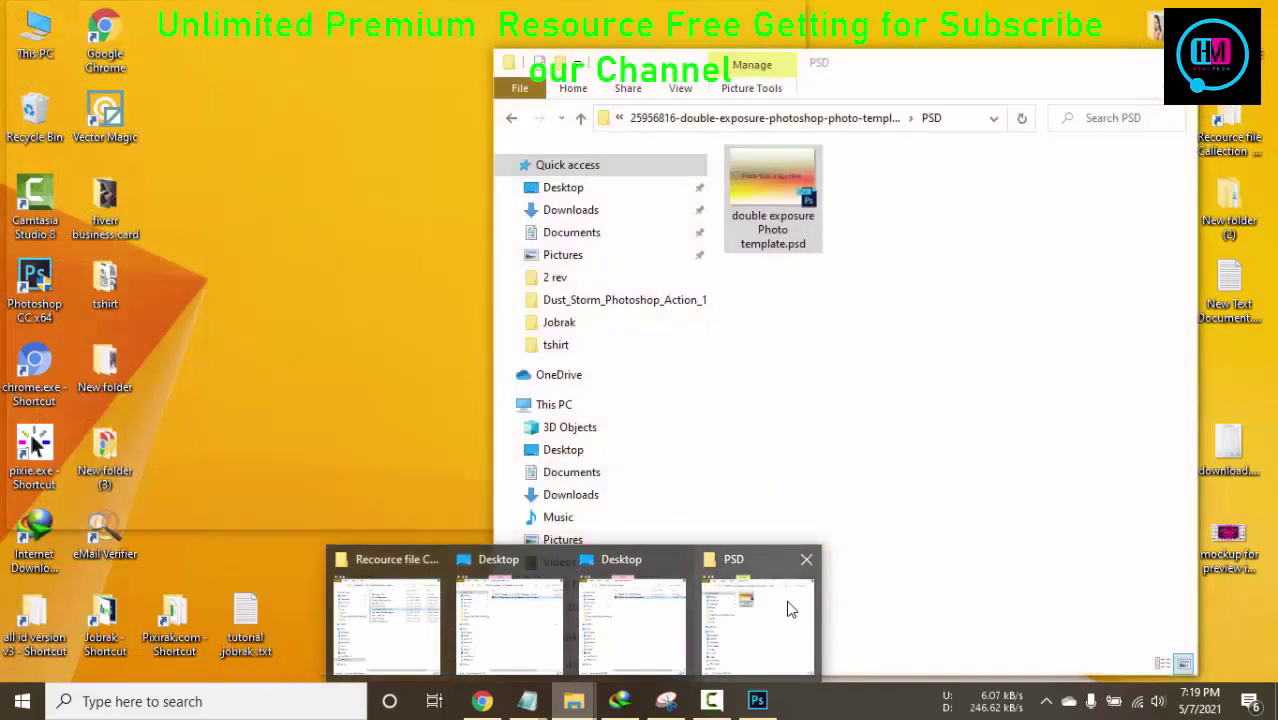
left_click(790, 608)
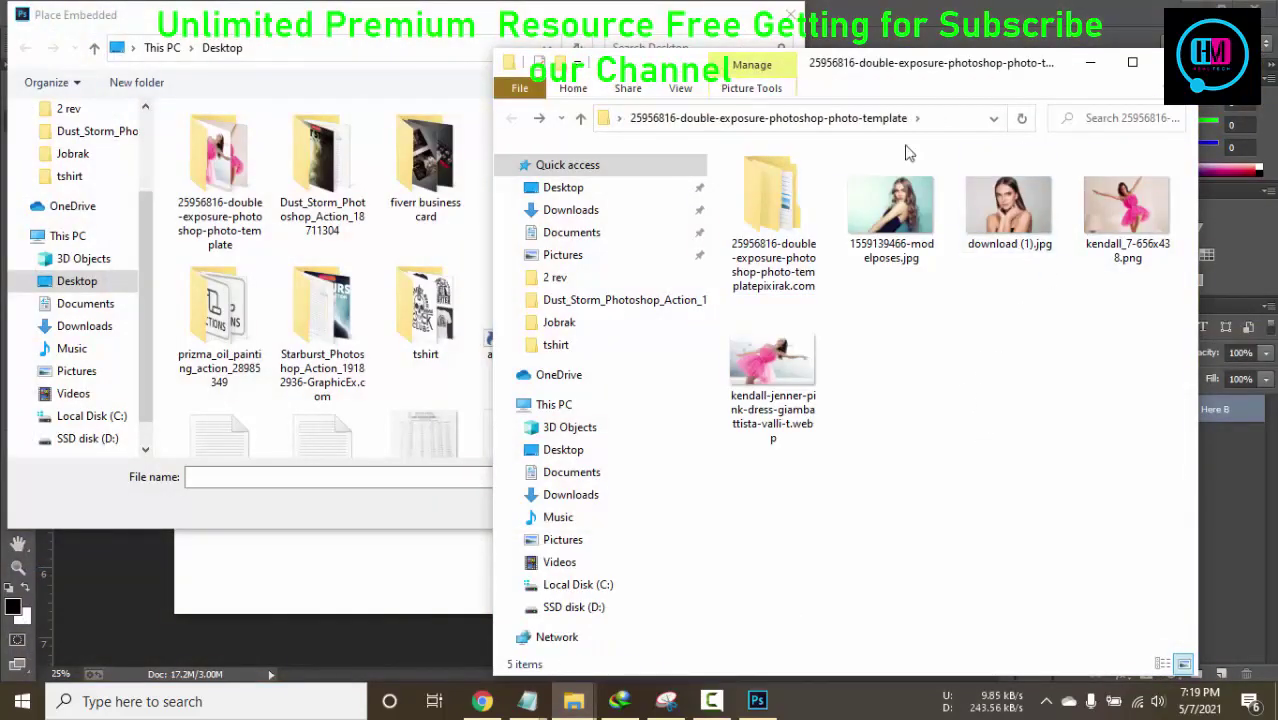
left_click(930, 125)
key("ctrl+c")
left_click(401, 51)
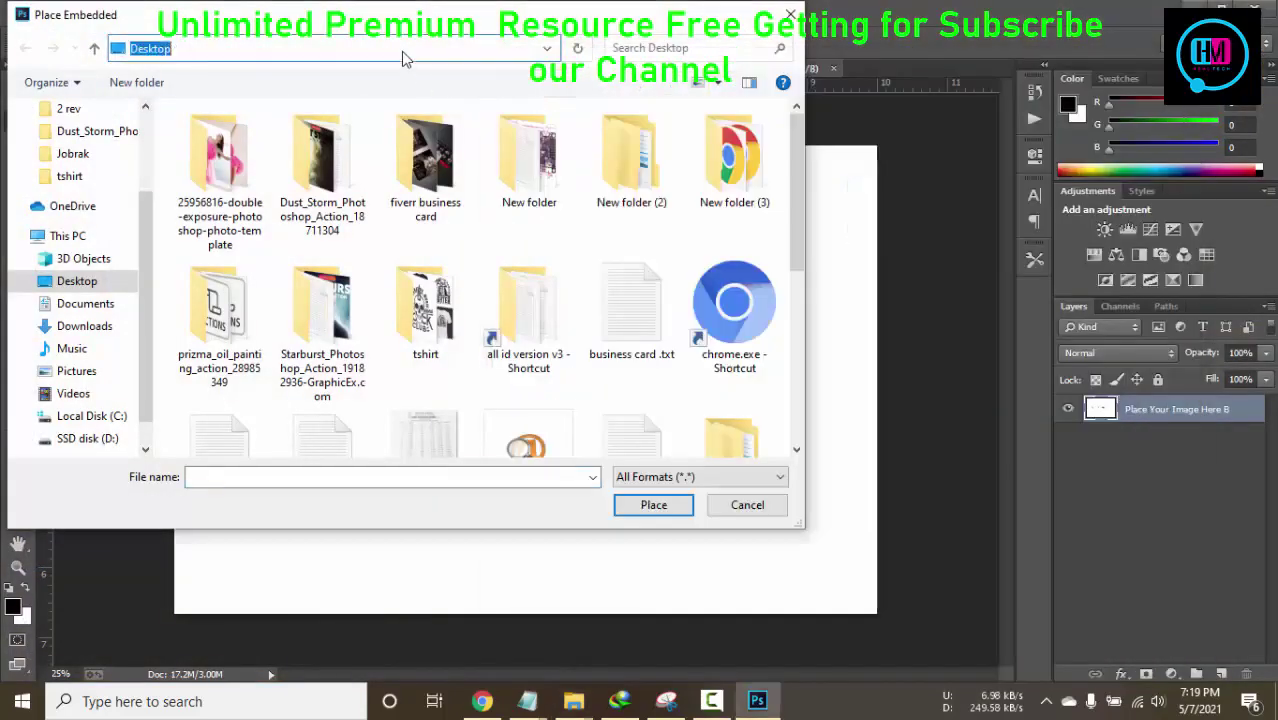
key("ctrl+v")
key("Return")
Step: Place the pink-dress dancer PNG into B's contents, enlarged to fill the canvas
left_click(565, 215)
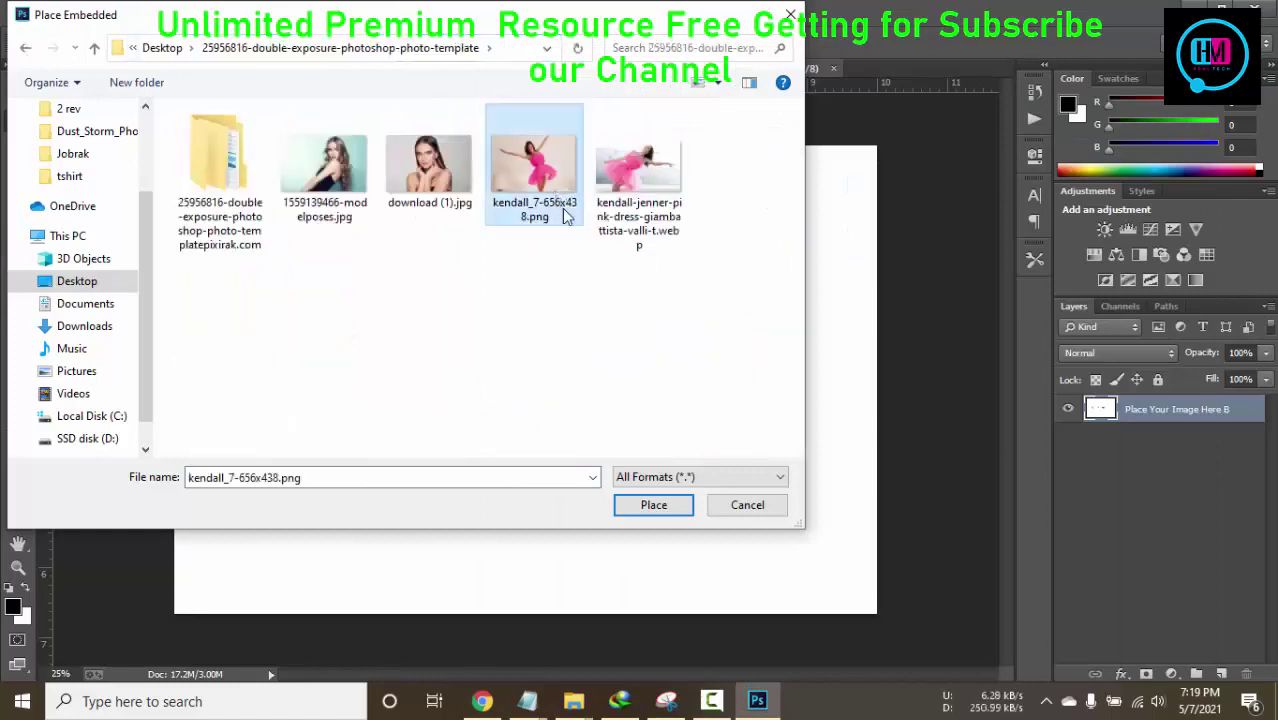
left_click(655, 505)
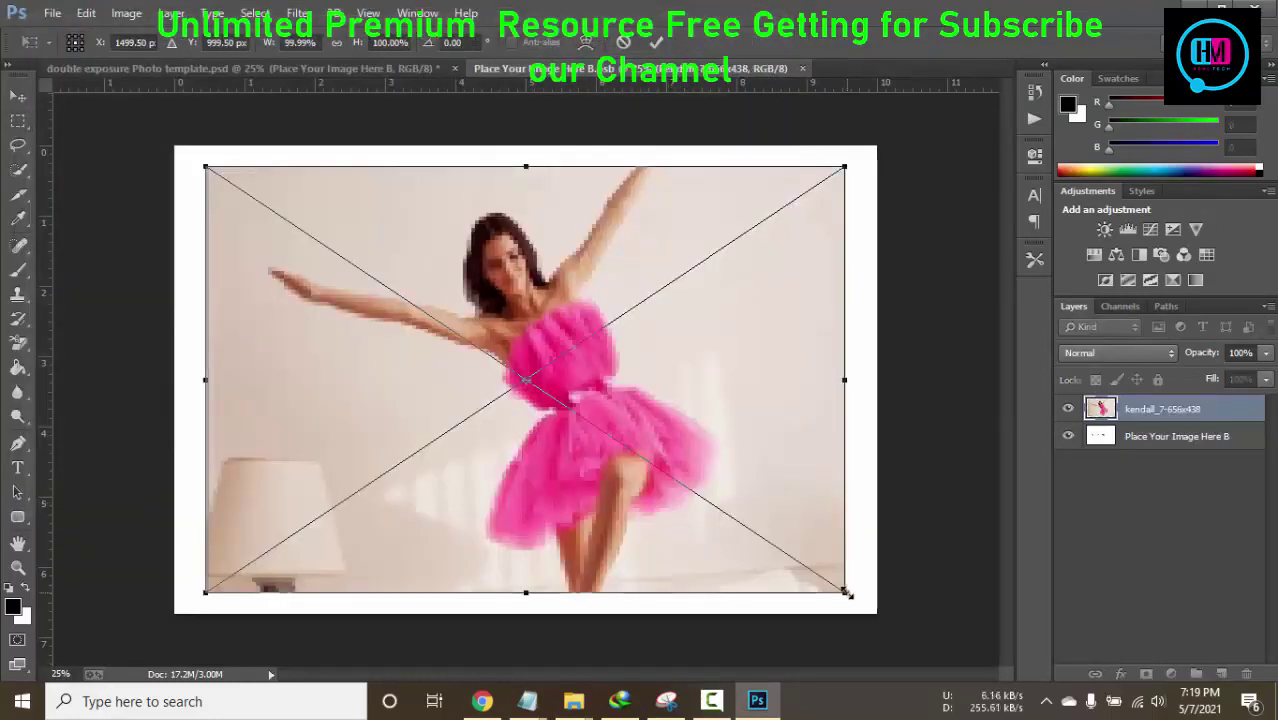
left_click_drag(871, 588, 906, 612)
left_click(656, 43)
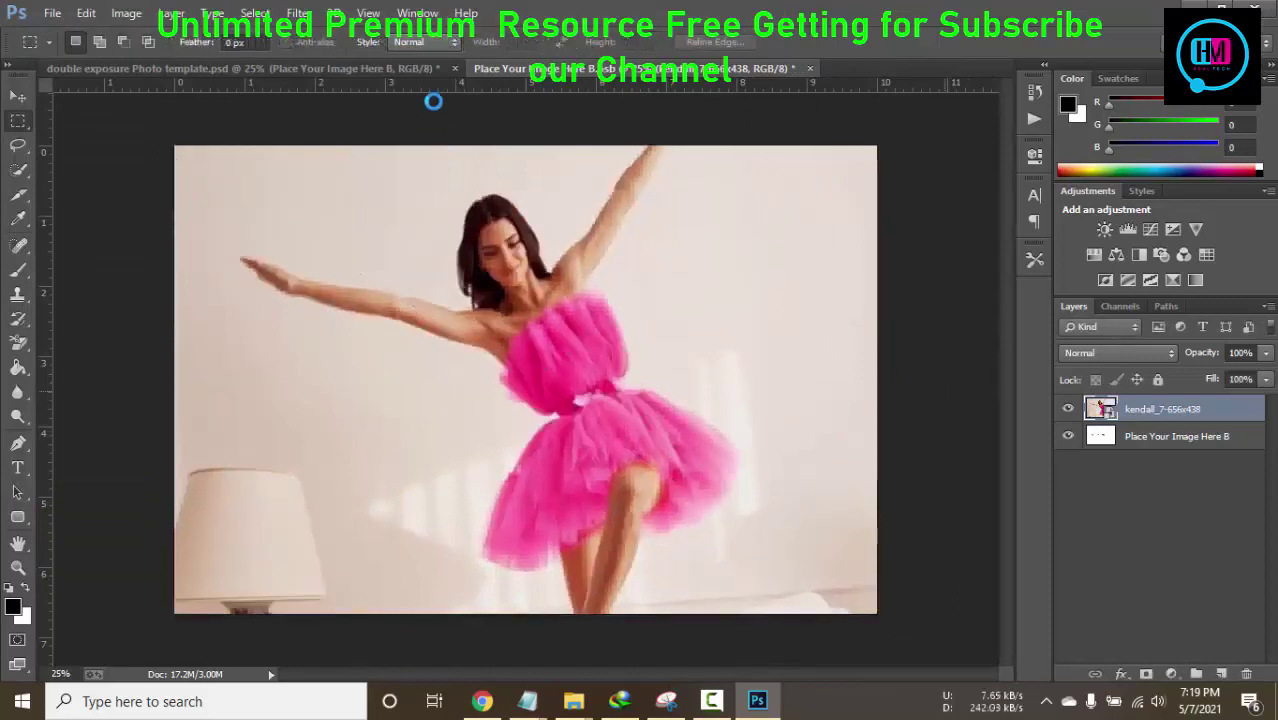
Step: Return to the double exposure template and open the A smart object's contents
left_click(399, 74)
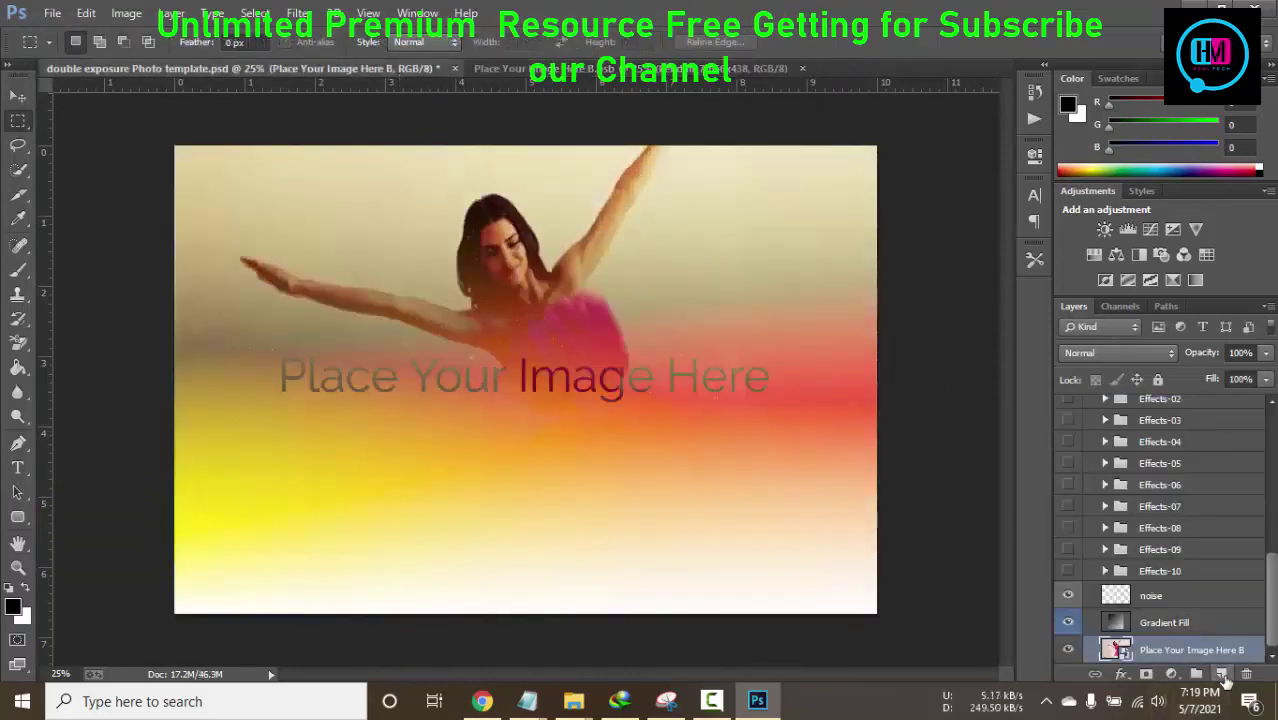
scroll(1122, 444, "up", 5)
double_click(1117, 440)
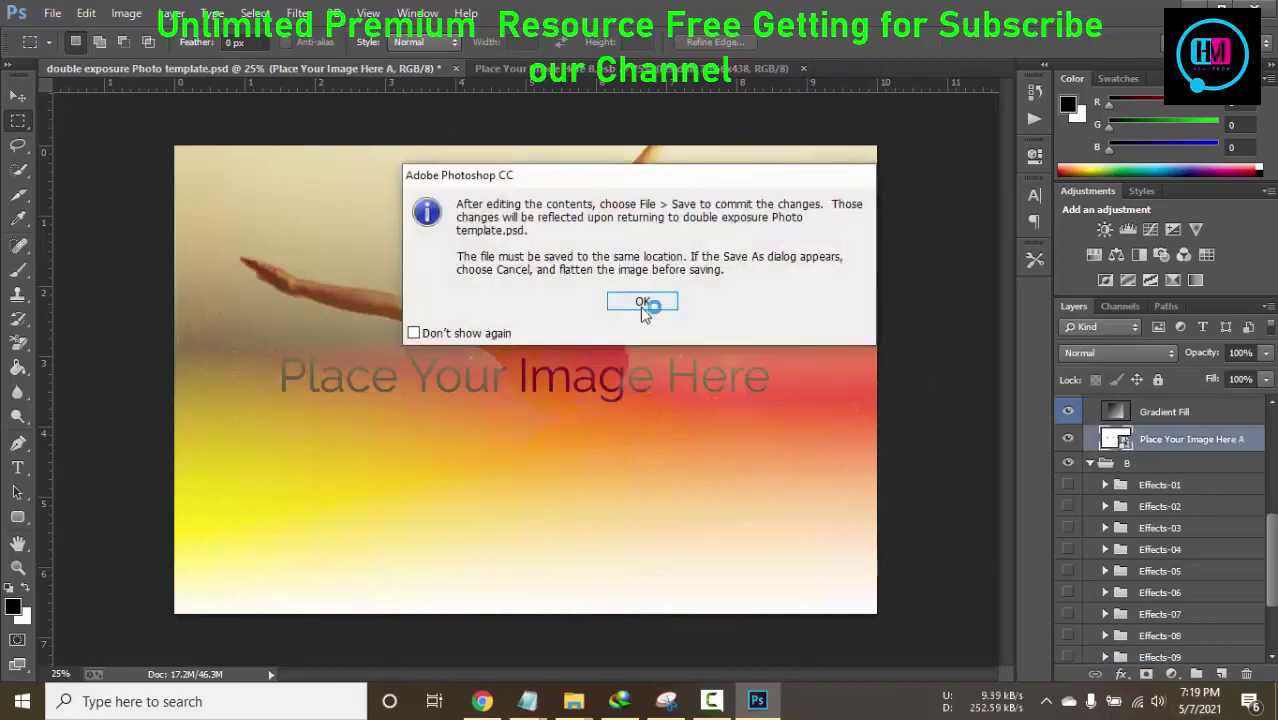
Step: Dock A's contents as a tab and try twice to place the webp pink-dress photo, which fails
left_click(651, 300)
left_click_drag(423, 85, 121, 73)
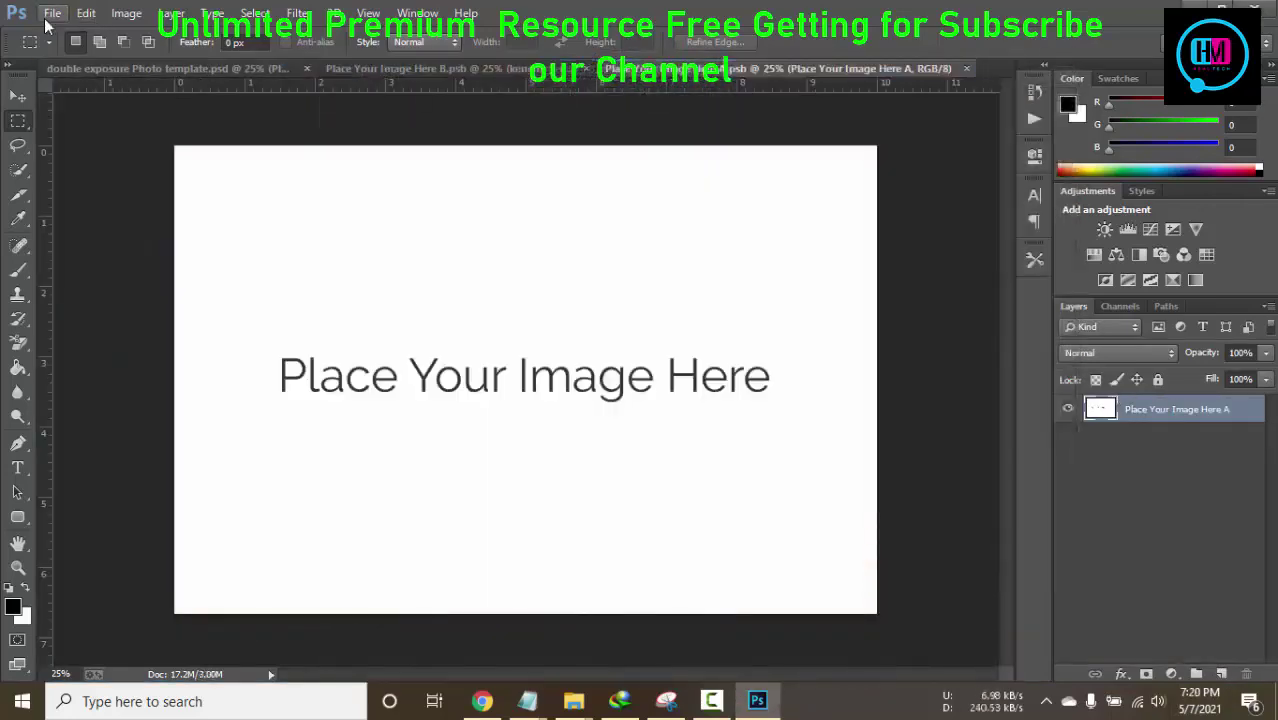
left_click(50, 14)
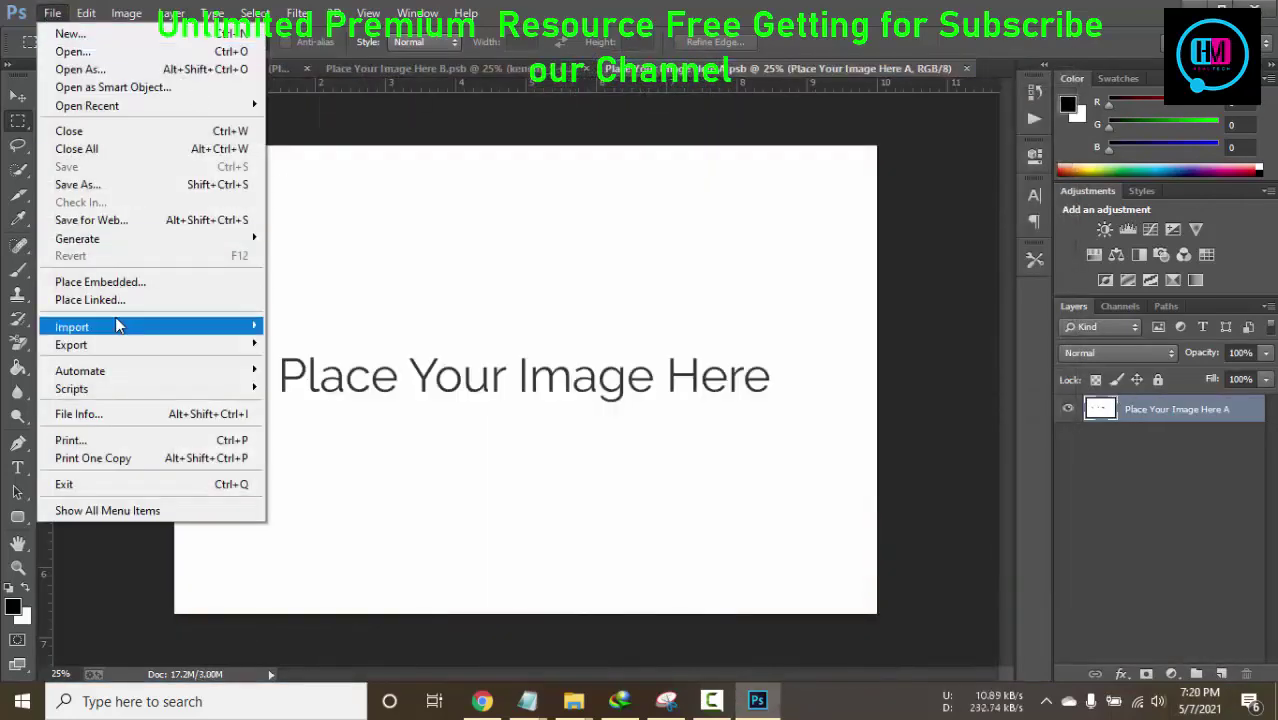
left_click(124, 281)
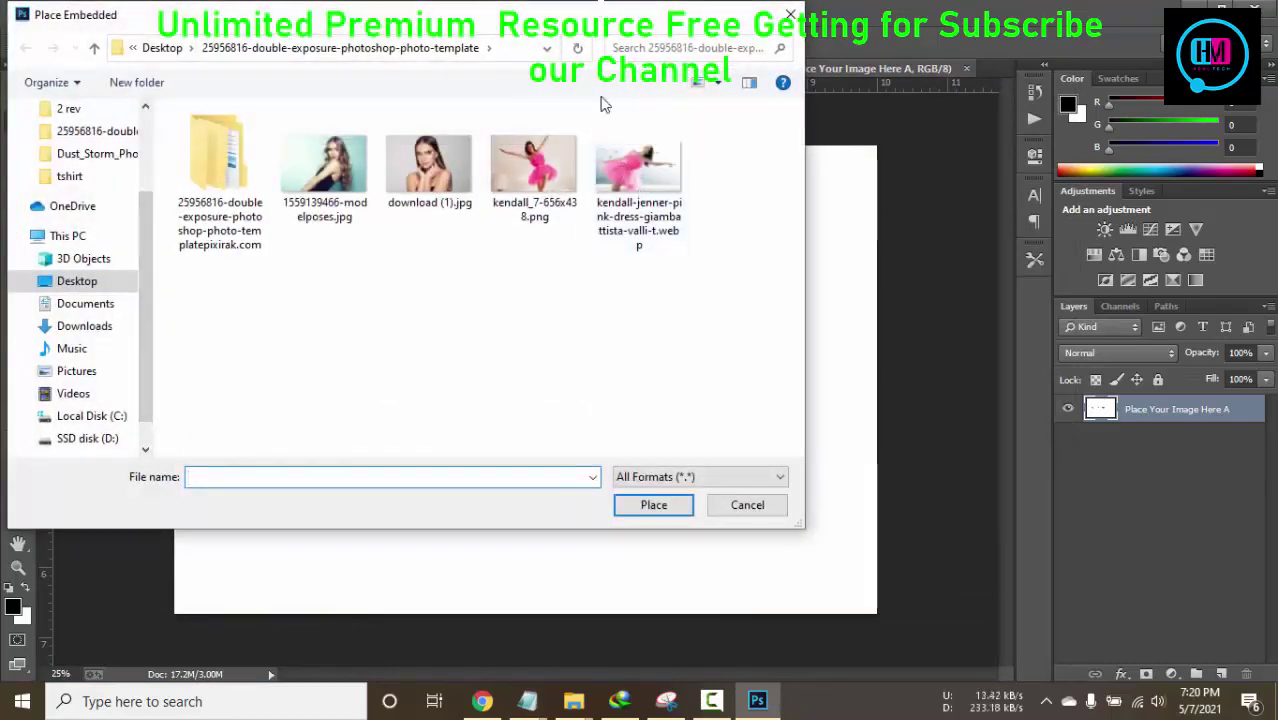
left_click(638, 170)
left_click(654, 505)
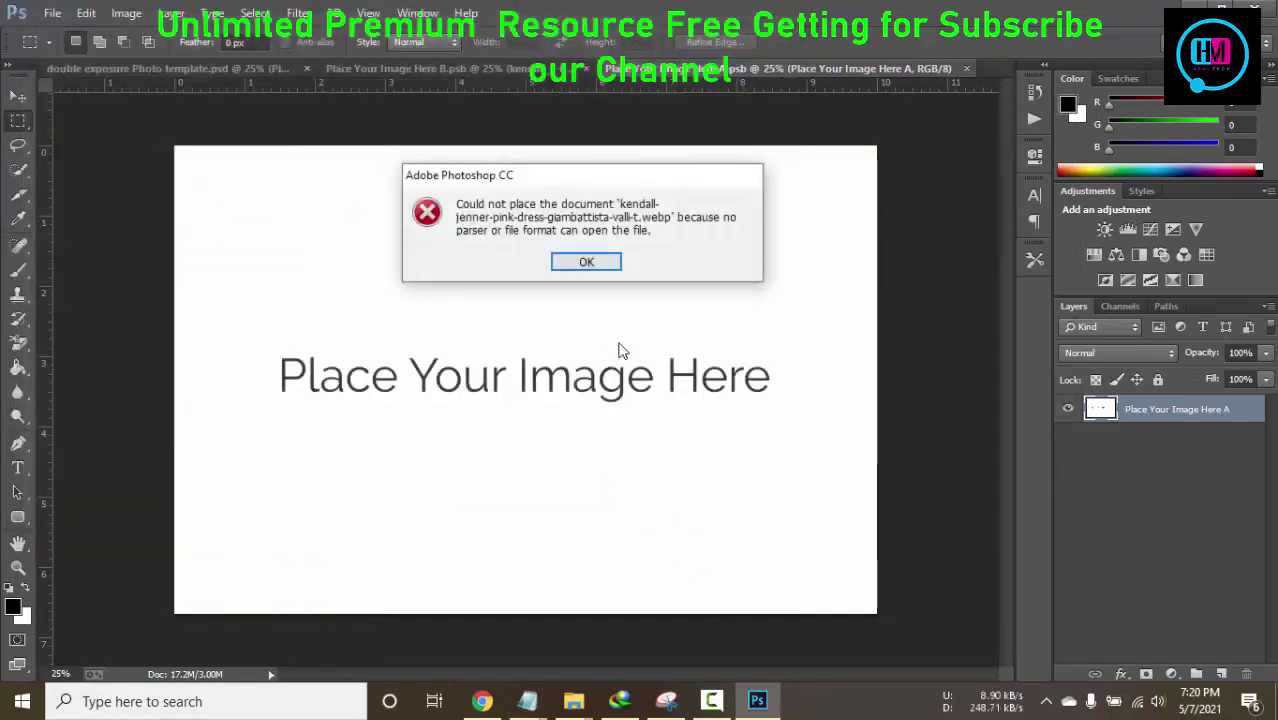
left_click(585, 260)
left_click(52, 13)
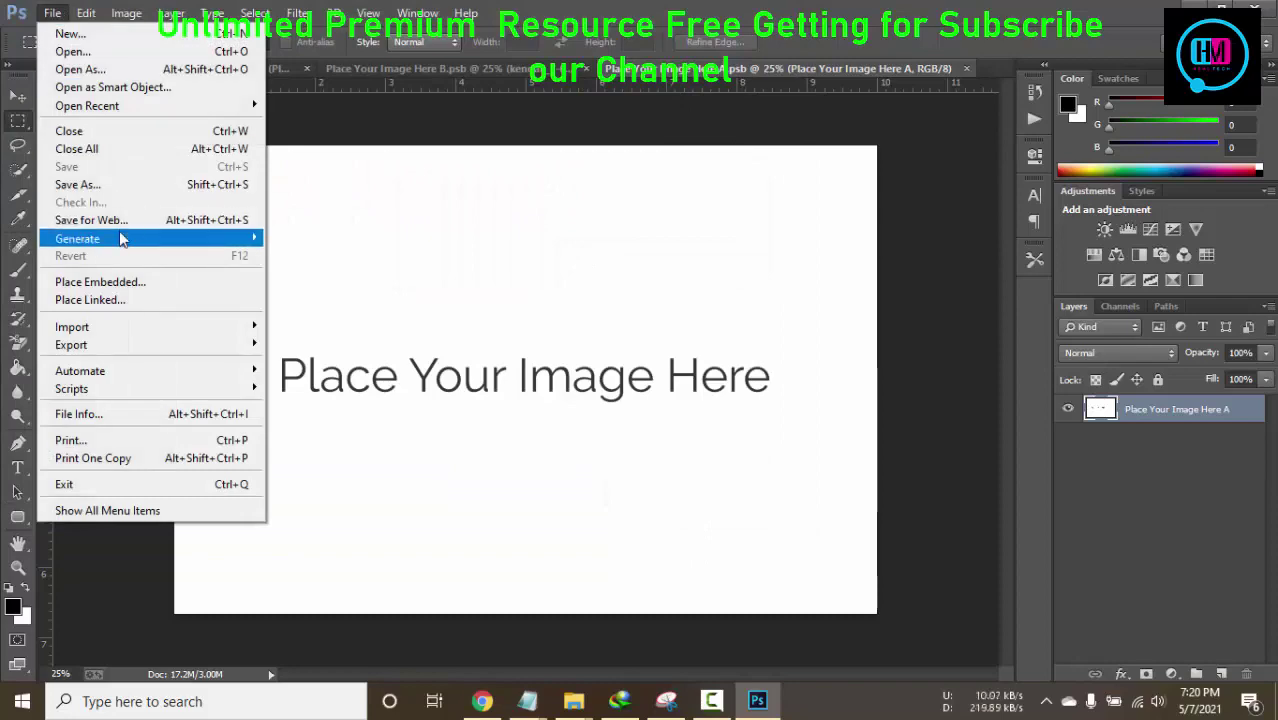
left_click(112, 285)
left_click(643, 214)
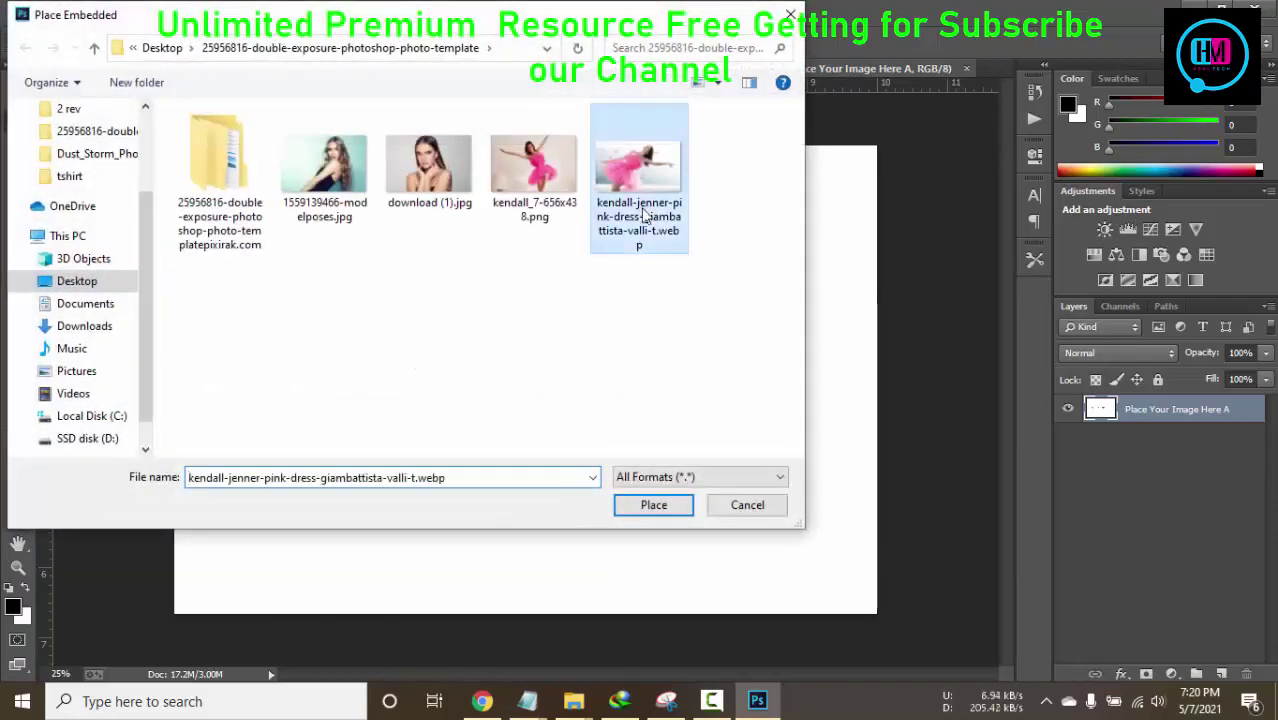
left_click(675, 503)
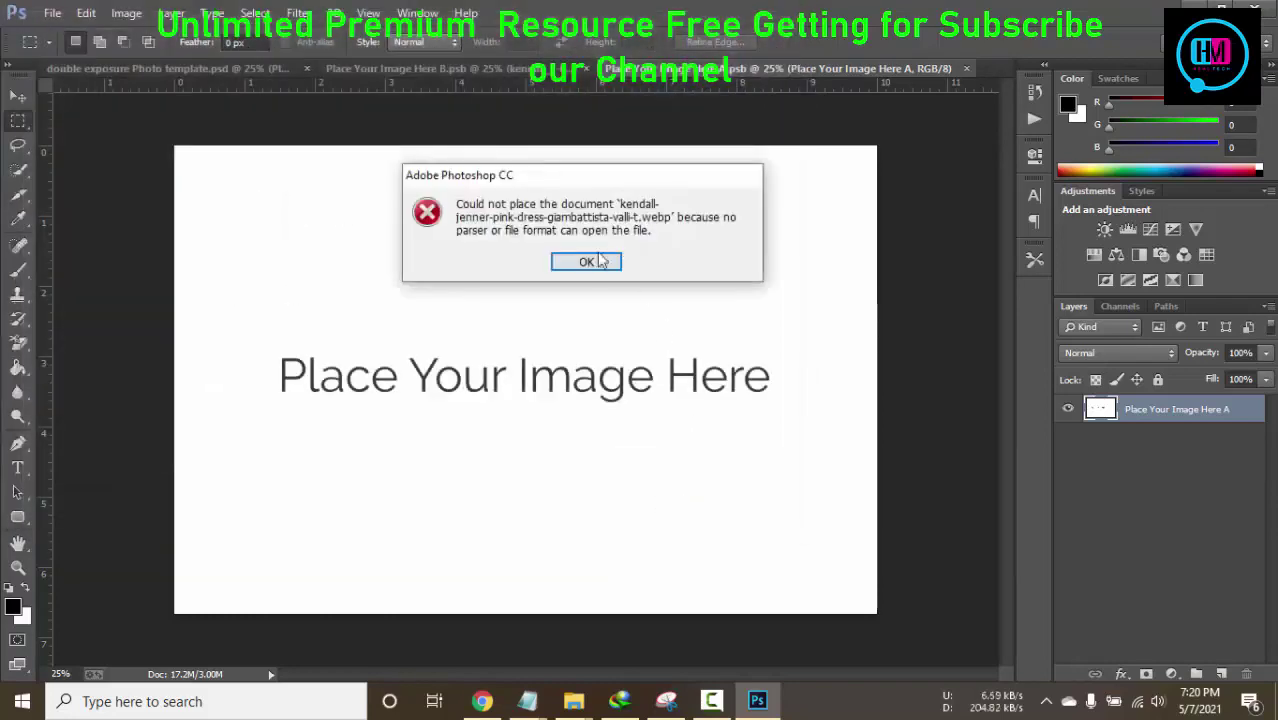
left_click(592, 258)
left_click(62, 12)
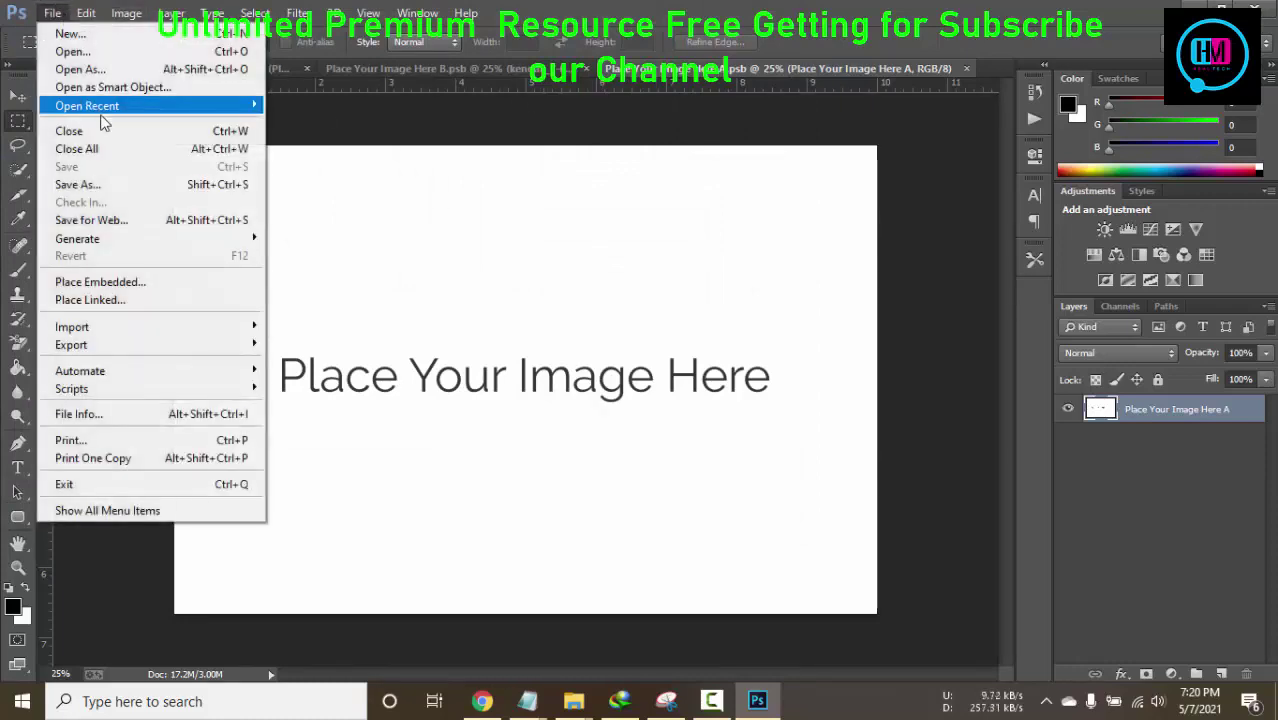
left_click(100, 282)
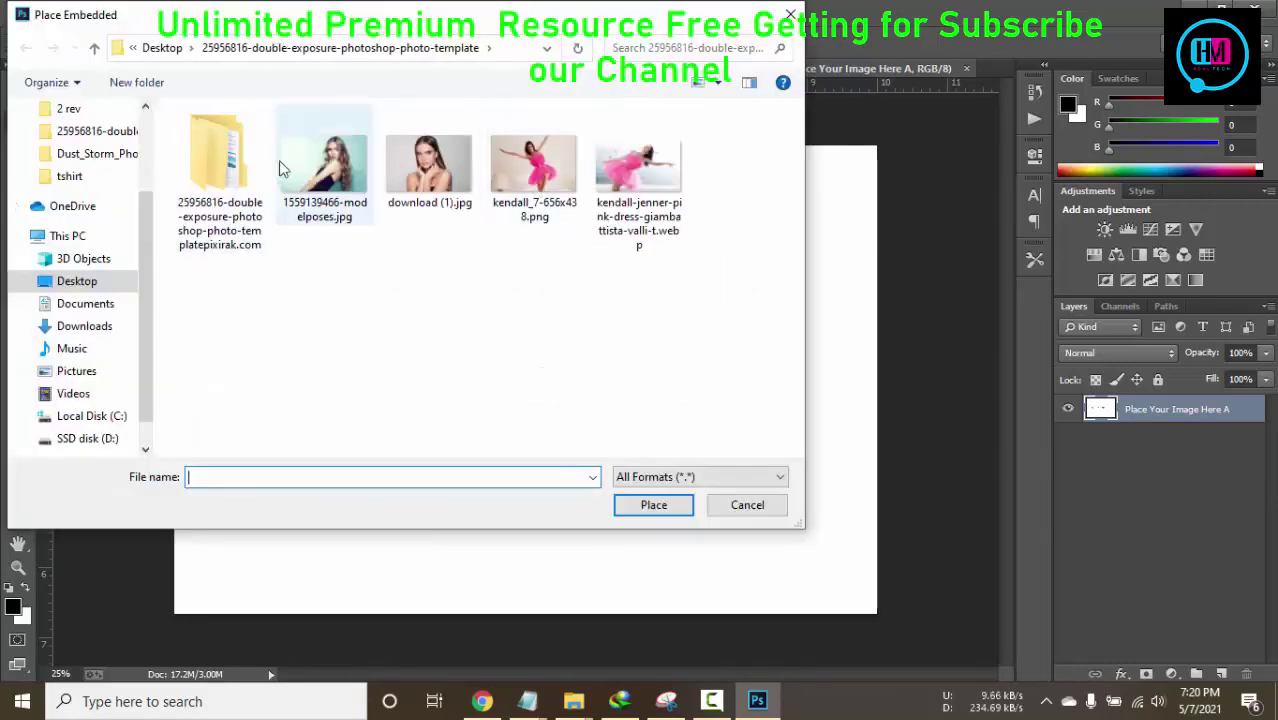
left_click(324, 165)
left_click(623, 503)
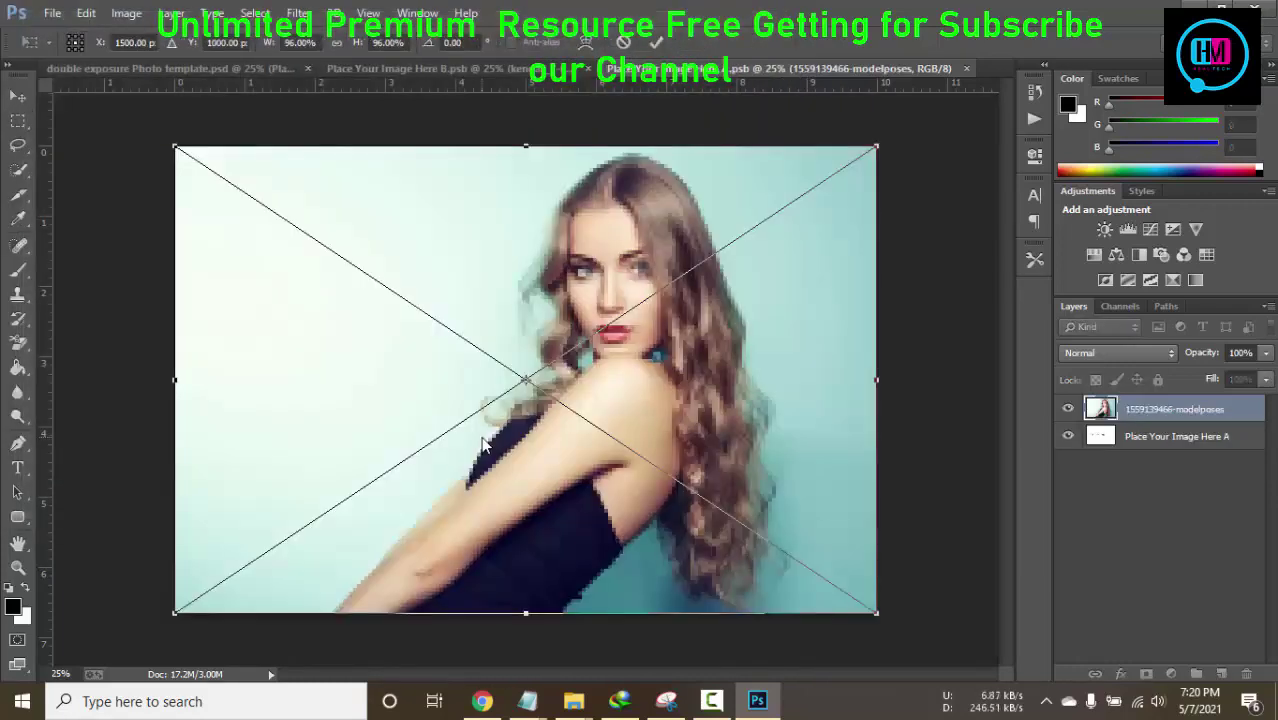
left_click(656, 43)
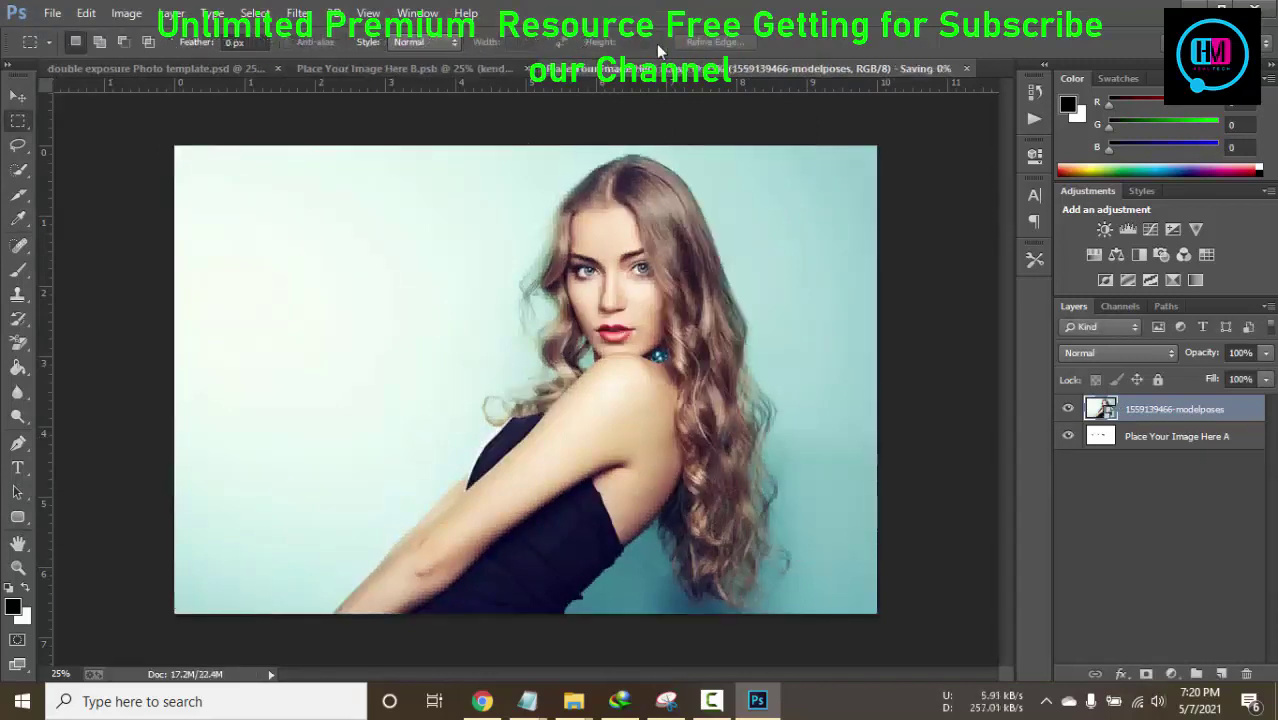
left_click(434, 67)
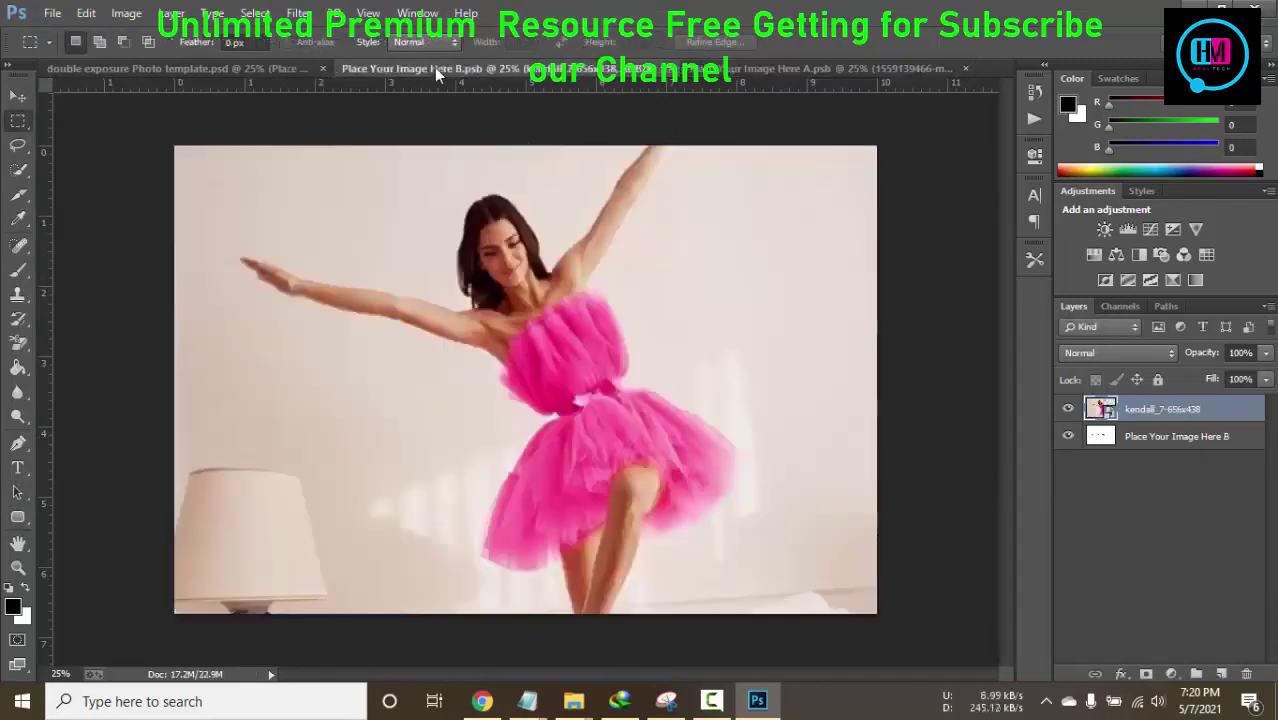
Step: Preview the Effects-10, Effects-09 and other flare layers, hiding Effects-07 and Effects-03, and collapse group A
left_click(223, 70)
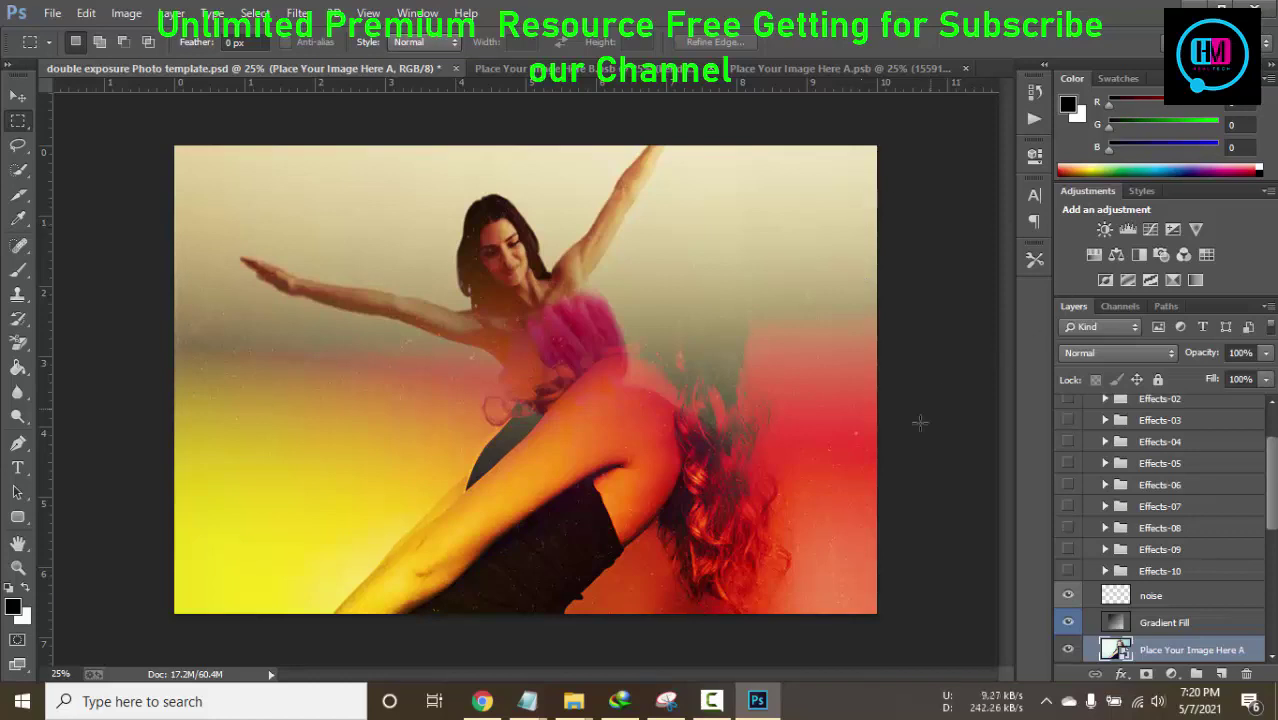
scroll(1060, 550, "down", 1)
left_click(1067, 549)
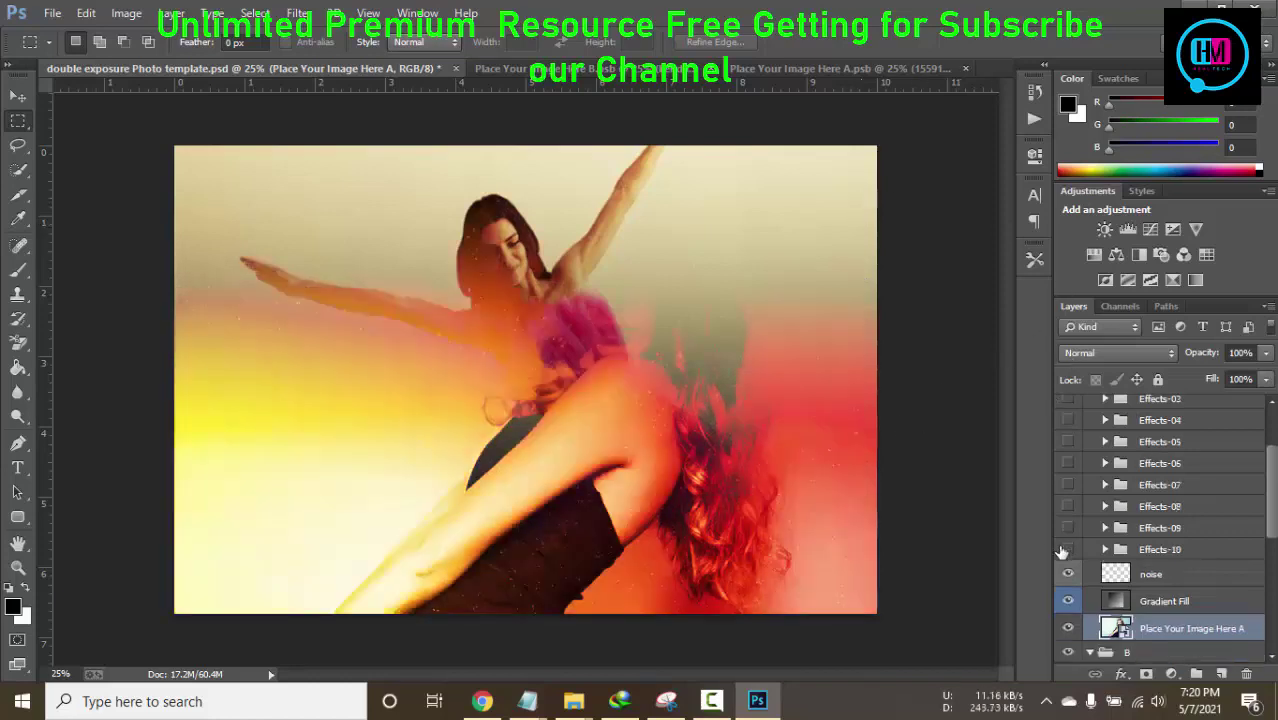
left_click(1067, 549)
left_click(1067, 528)
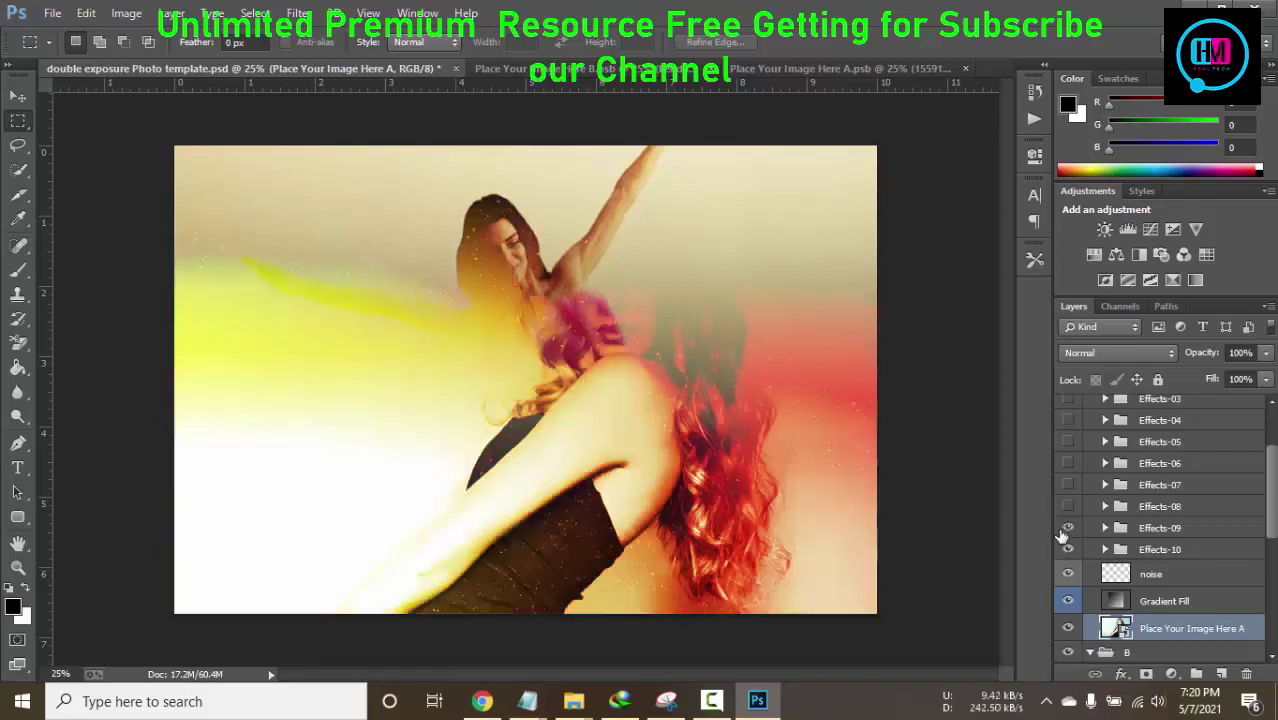
left_click(1067, 528)
left_click(1067, 506)
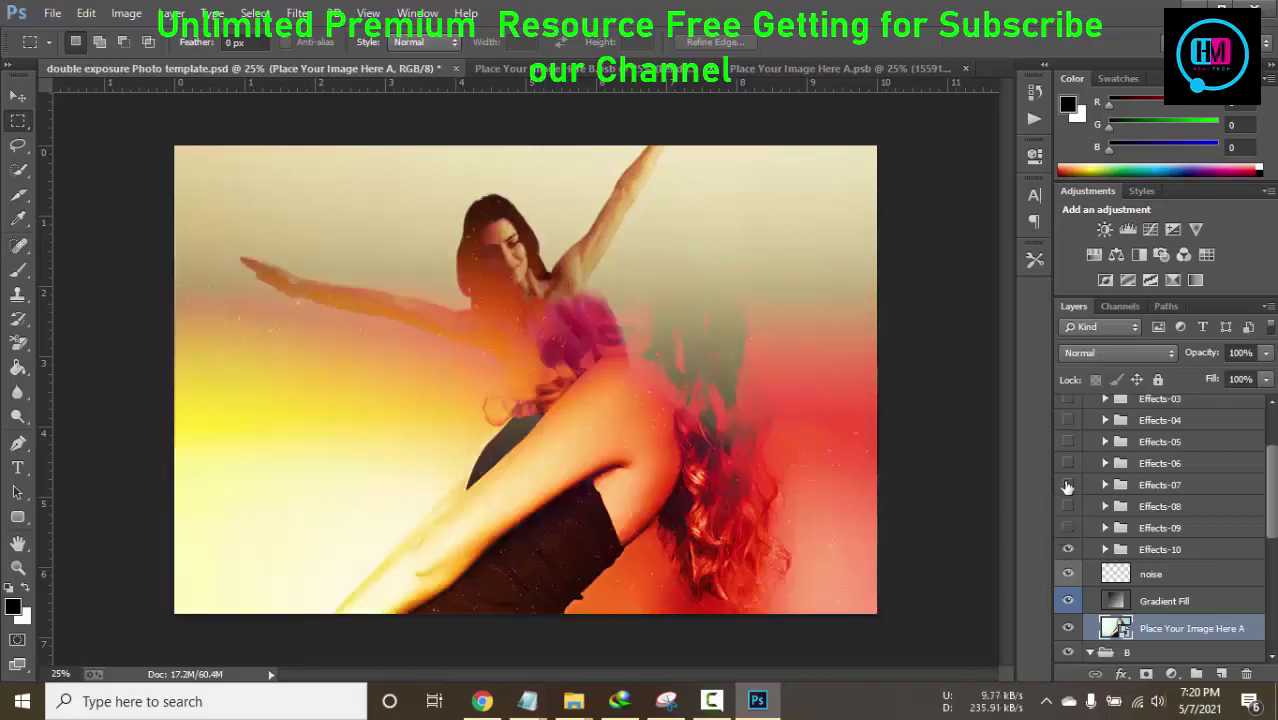
left_click(1067, 484)
left_click(1069, 428)
left_click(1068, 400)
scroll(1095, 460, "up", 3)
left_click(1092, 428)
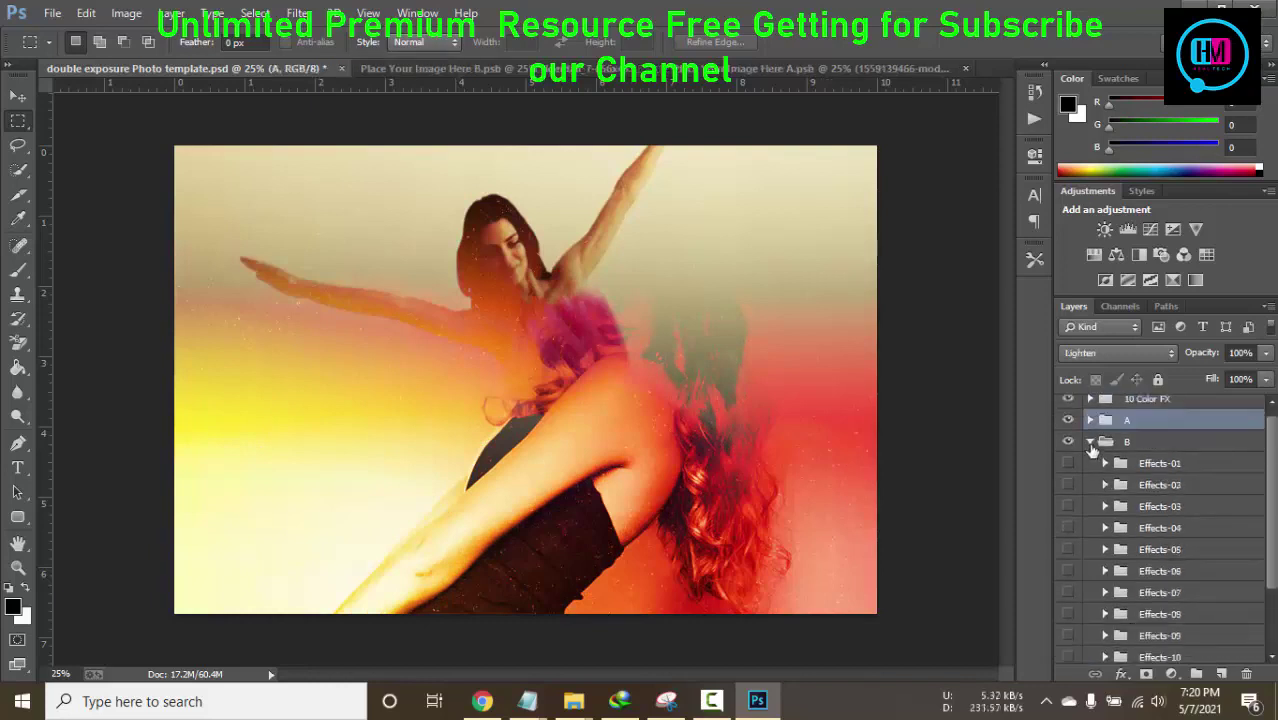
Step: Turn on Effects-04 through Effects-07 in group B with Effects-01 and Effects-03 hidden
left_click(1069, 470)
left_click(1067, 506)
left_click(1067, 528)
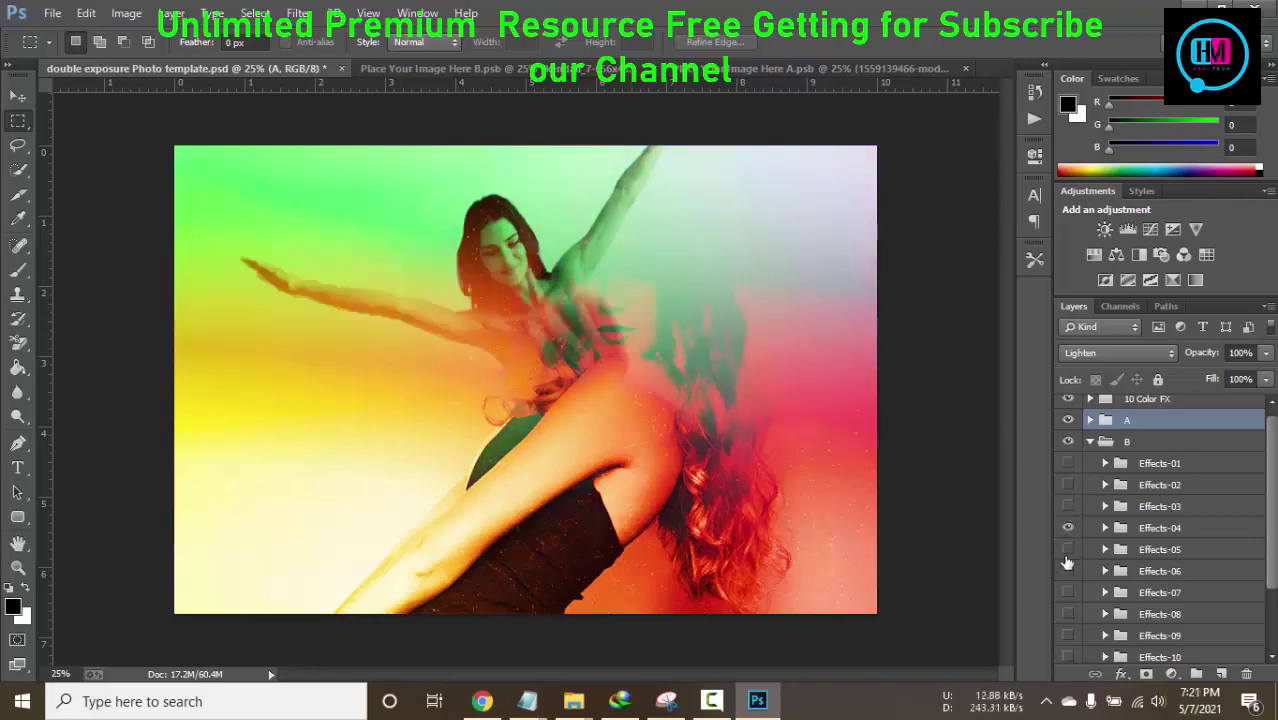
left_click(1067, 549)
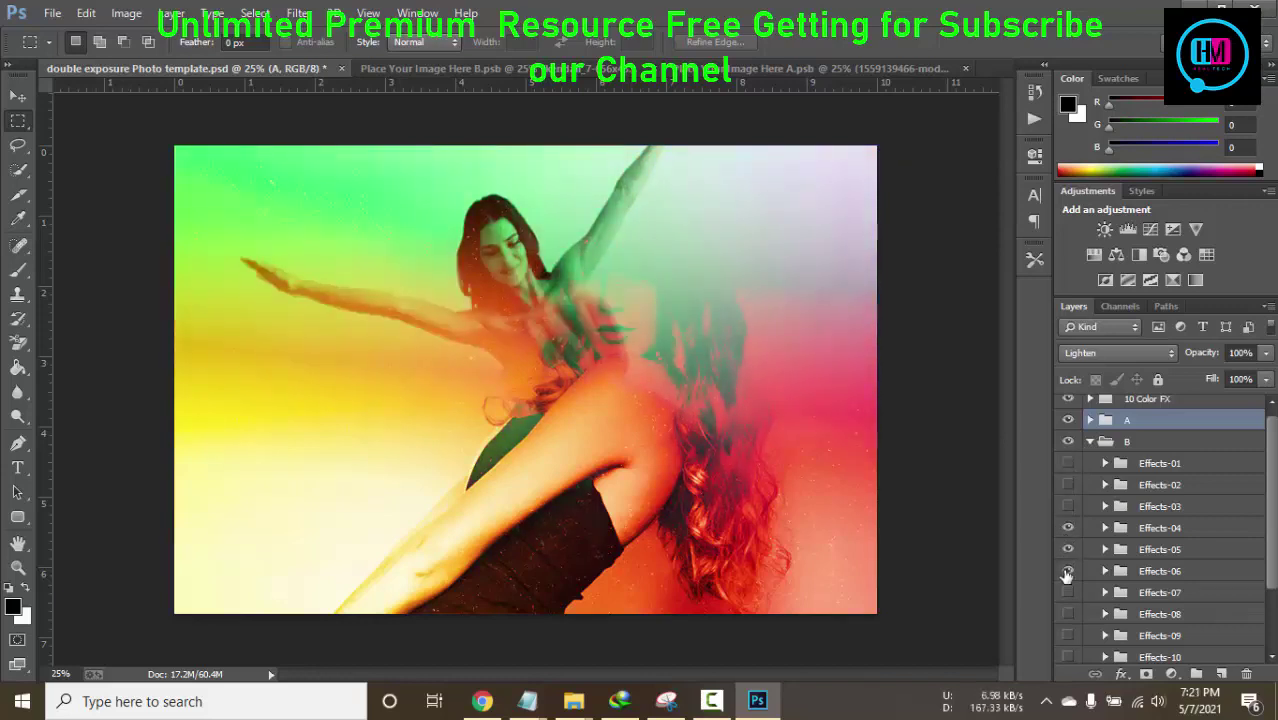
left_click(1067, 571)
left_click(1067, 593)
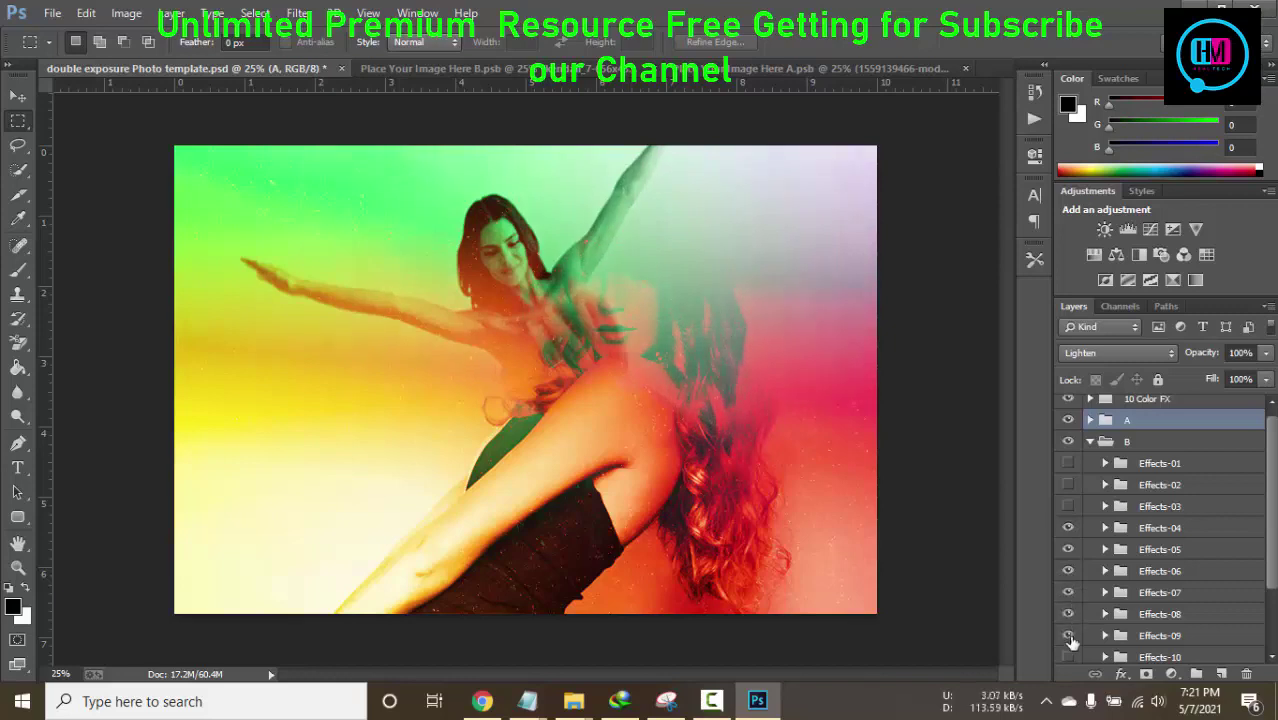
scroll(1071, 641, "down", 2)
left_click(1068, 485)
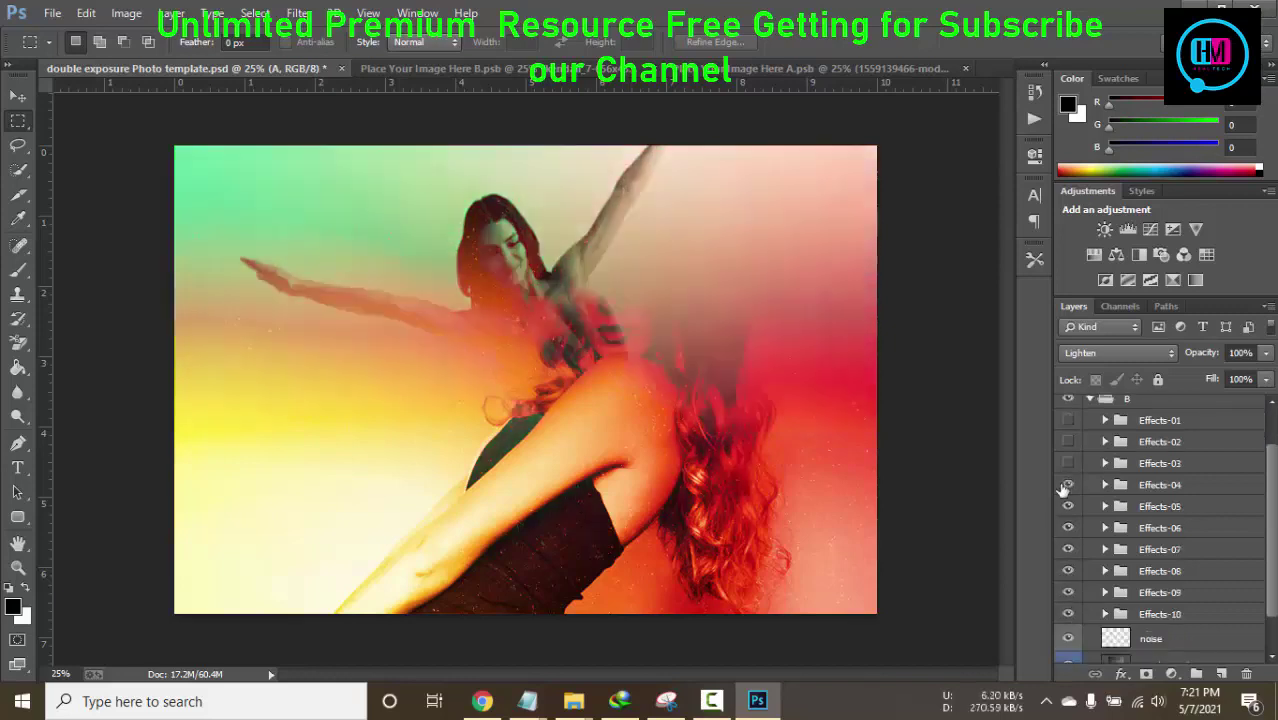
left_click(1068, 485)
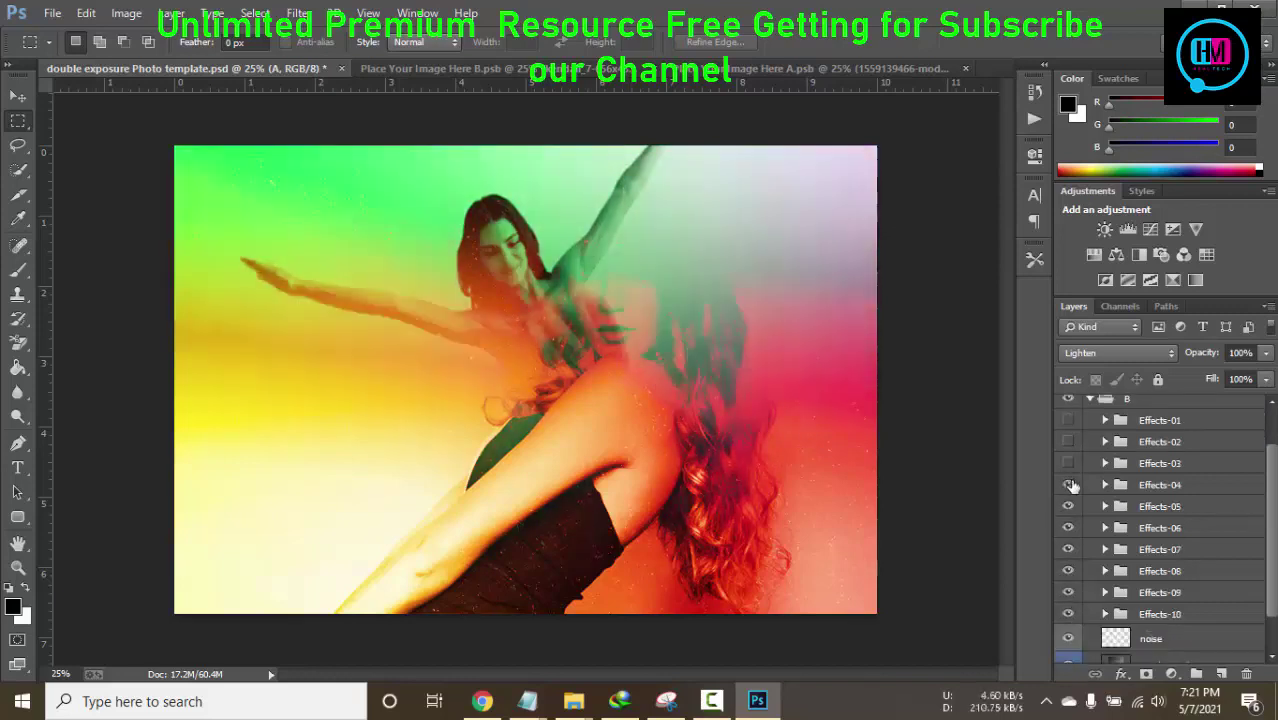
left_click(1105, 485)
Step: Set Effects-04's Vibrance 1 copy to -100 vibrance and -100 saturation
double_click(1128, 510)
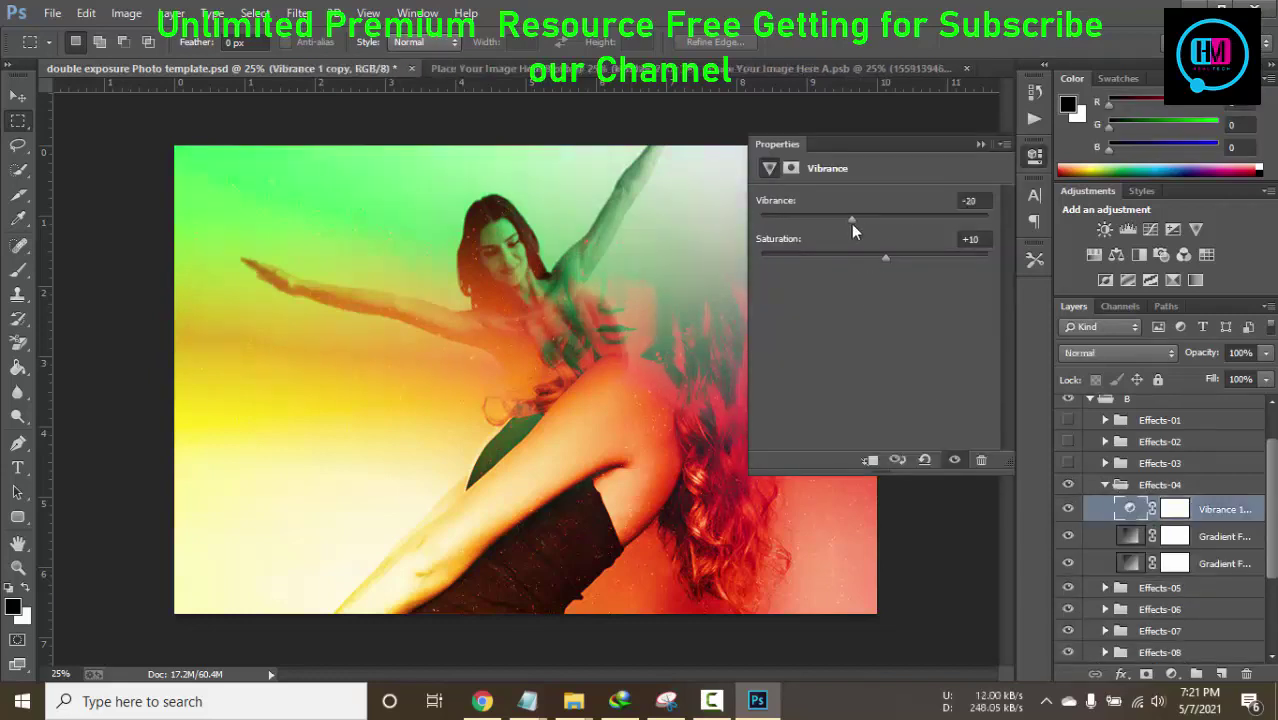
left_click_drag(851, 218, 1008, 237)
left_click_drag(882, 258, 707, 258)
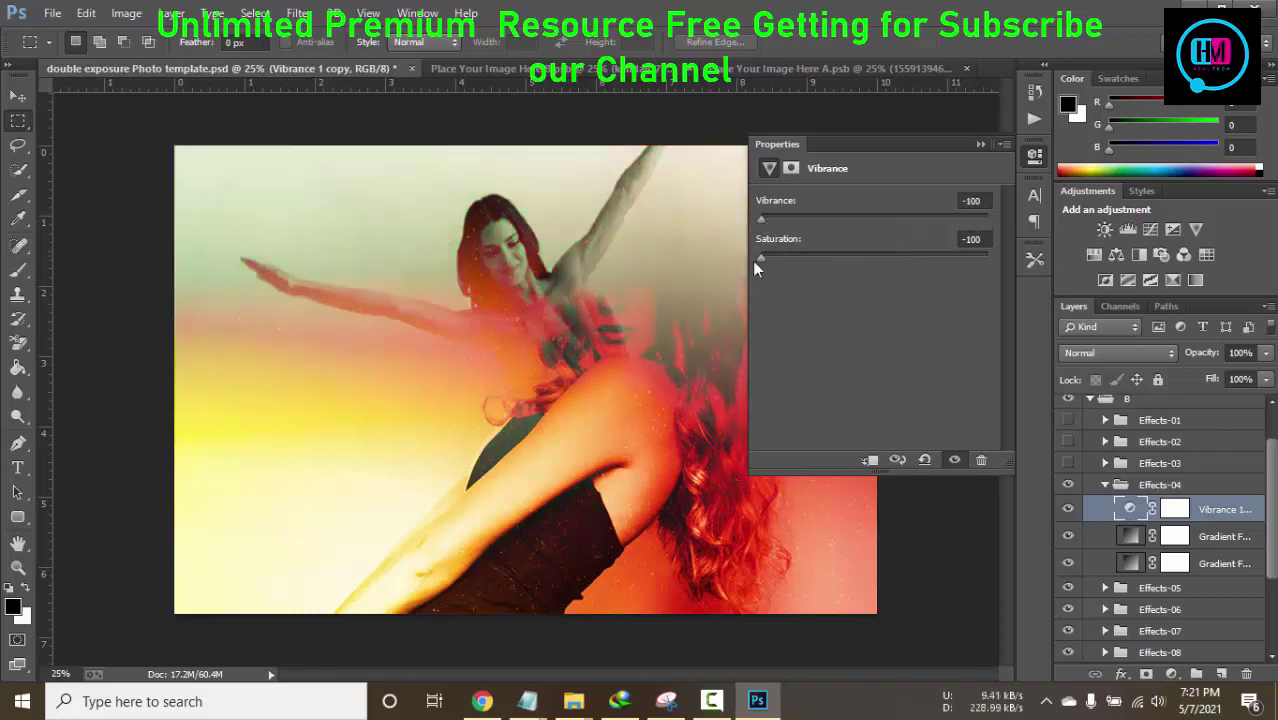
mouse_move(755, 260)
left_mouse_down()
mouse_move(805, 264)
mouse_move(758, 258)
left_mouse_up()
Step: Open the settings of Effects-04's lower Gradient Fill layer
left_click(979, 144)
scroll(1160, 520, "down", 3)
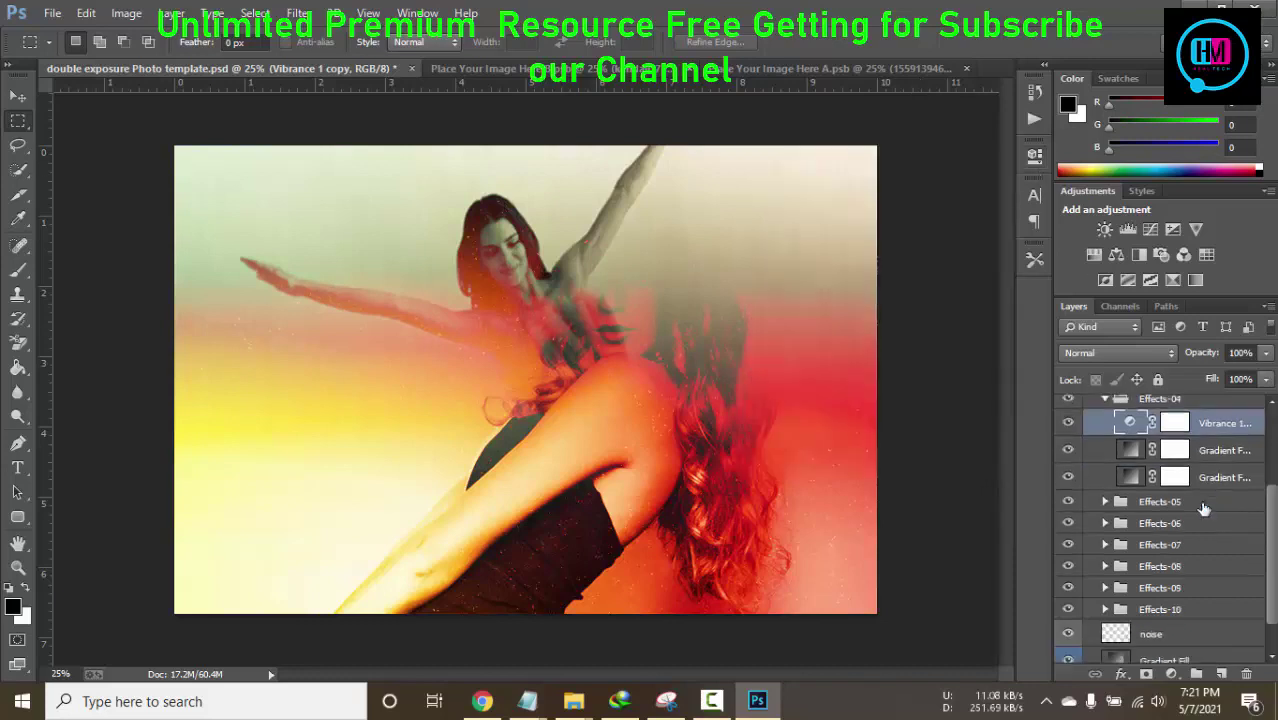
double_click(1130, 477)
Step: Switch the lower Gradient Fill to a different gradient preset
left_click(885, 210)
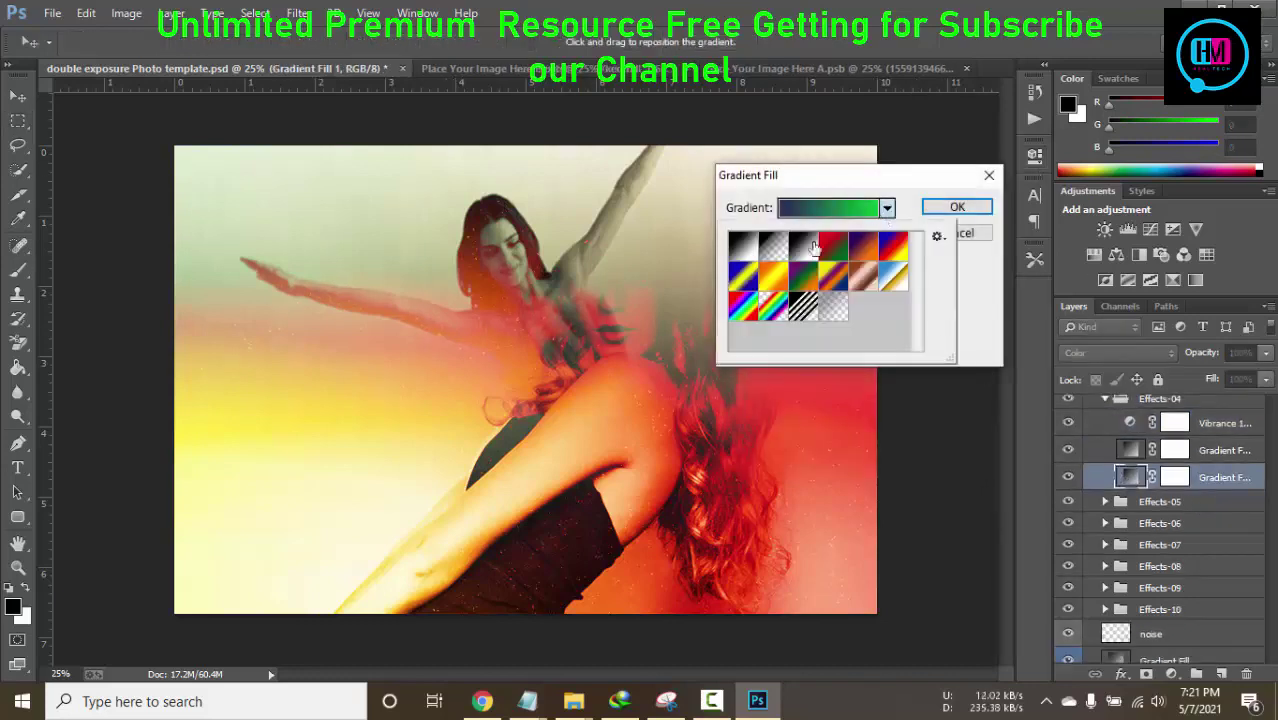
left_click(808, 248)
left_click(868, 255)
left_click(957, 206)
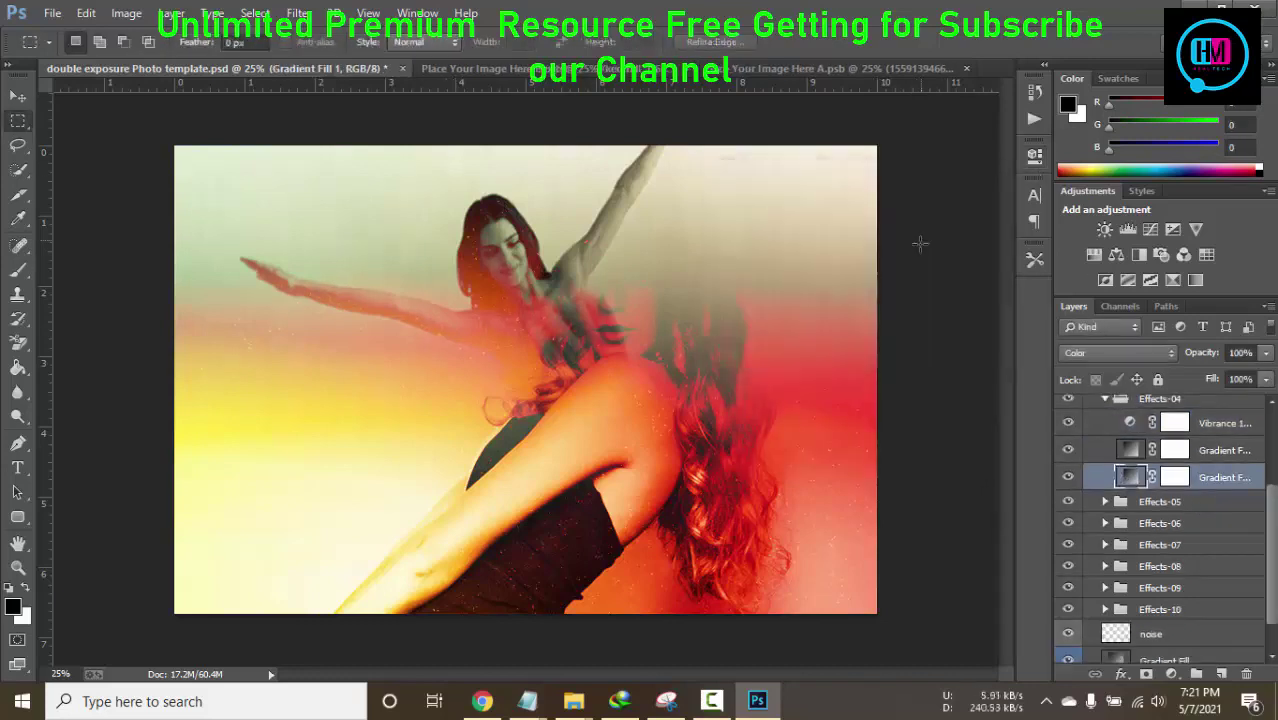
Step: Hide Effects-06 and collapse the layers back to 10 Color FX, A and B
scroll(1116, 485, "down", 2)
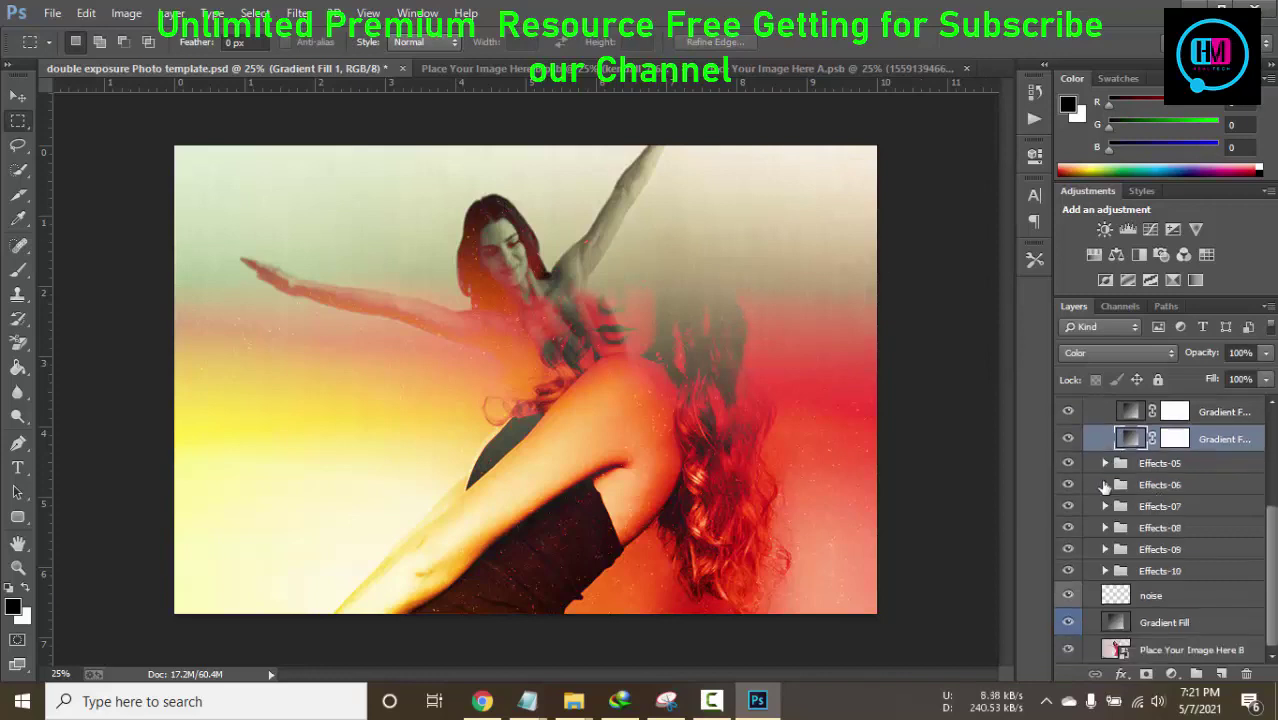
left_click(1068, 485)
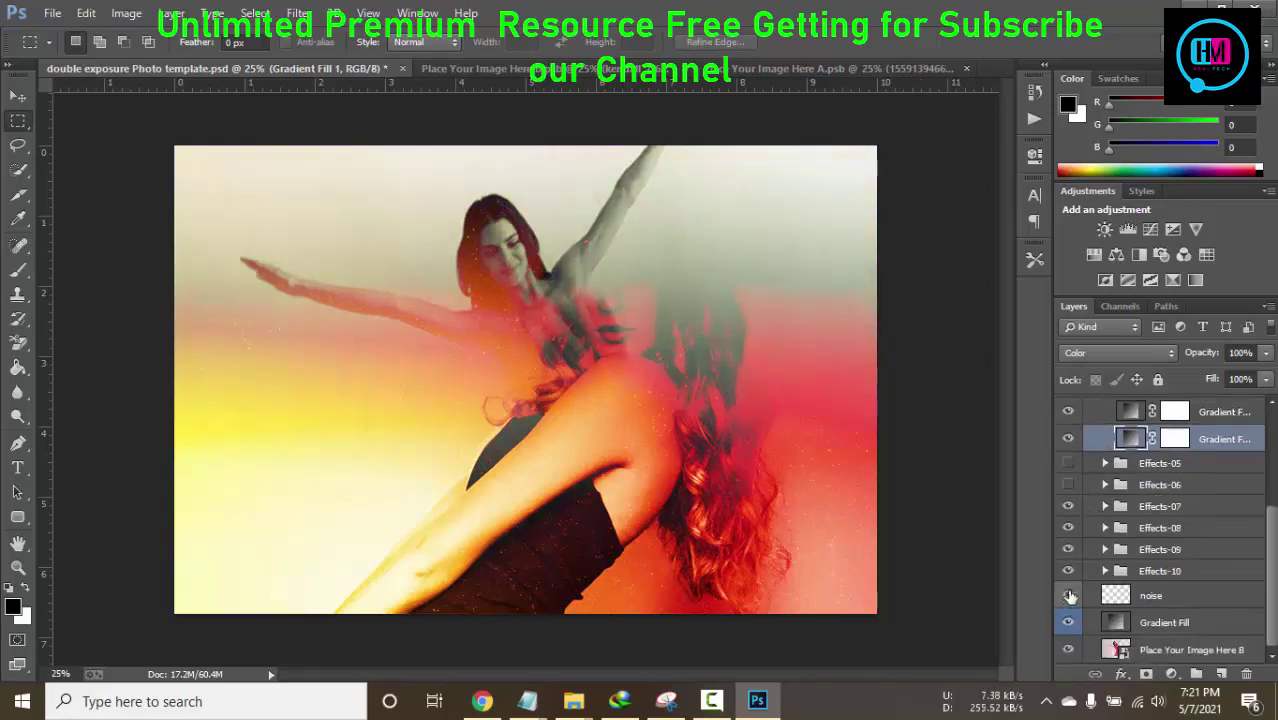
scroll(1075, 500, "up", 1)
left_click(1089, 460, "alt")
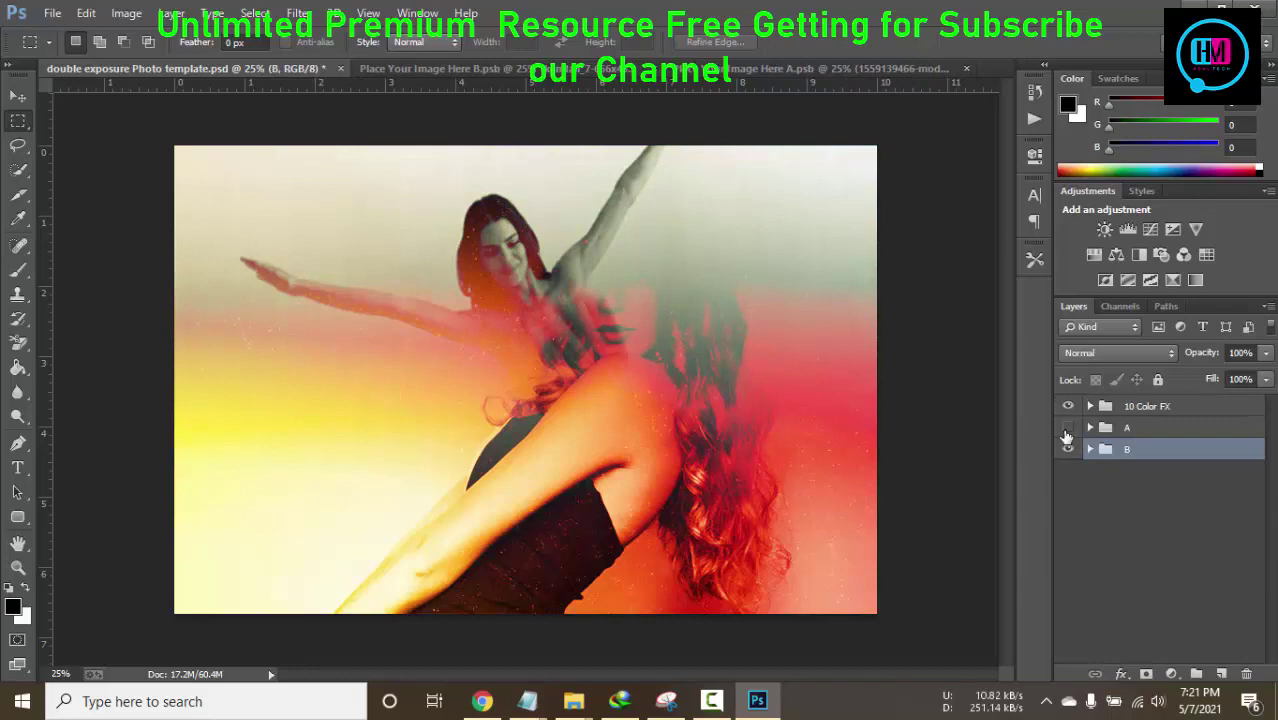
Step: Compare the composite with group A and 10 Color FX toggled, then expand 10 Color FX
left_click(1067, 430, "alt")
left_click(1069, 404)
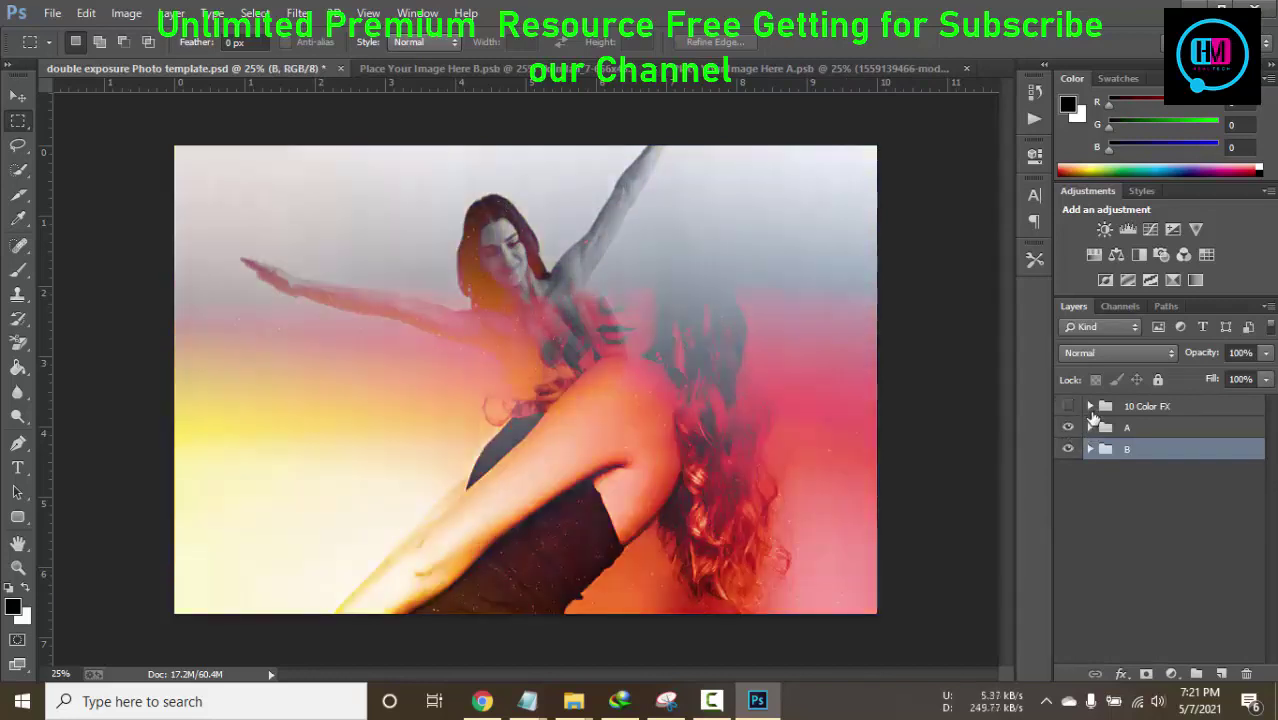
left_click(1099, 408)
left_click(1068, 406)
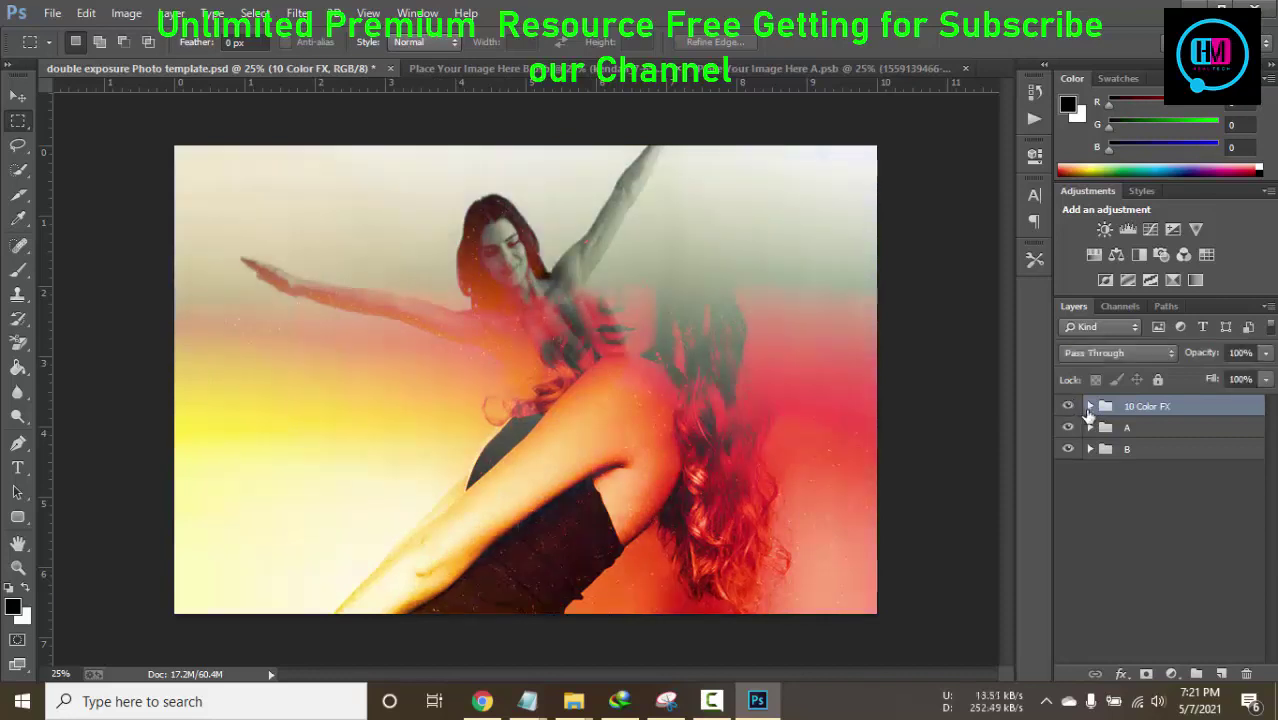
left_click(1089, 406)
Step: Try Curves 10, 9 and 7, then hide Curves 4 and 2 and show Curves 3
left_click(1067, 430)
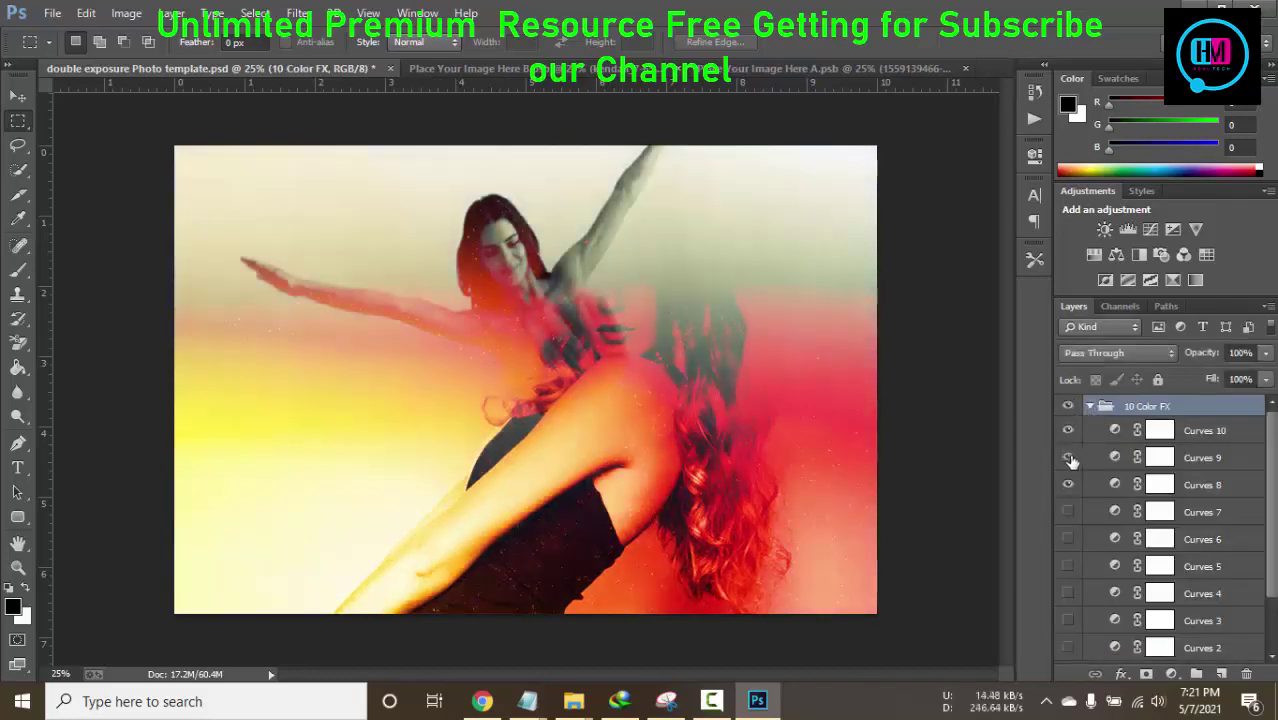
left_click(1069, 457)
left_click(1068, 511)
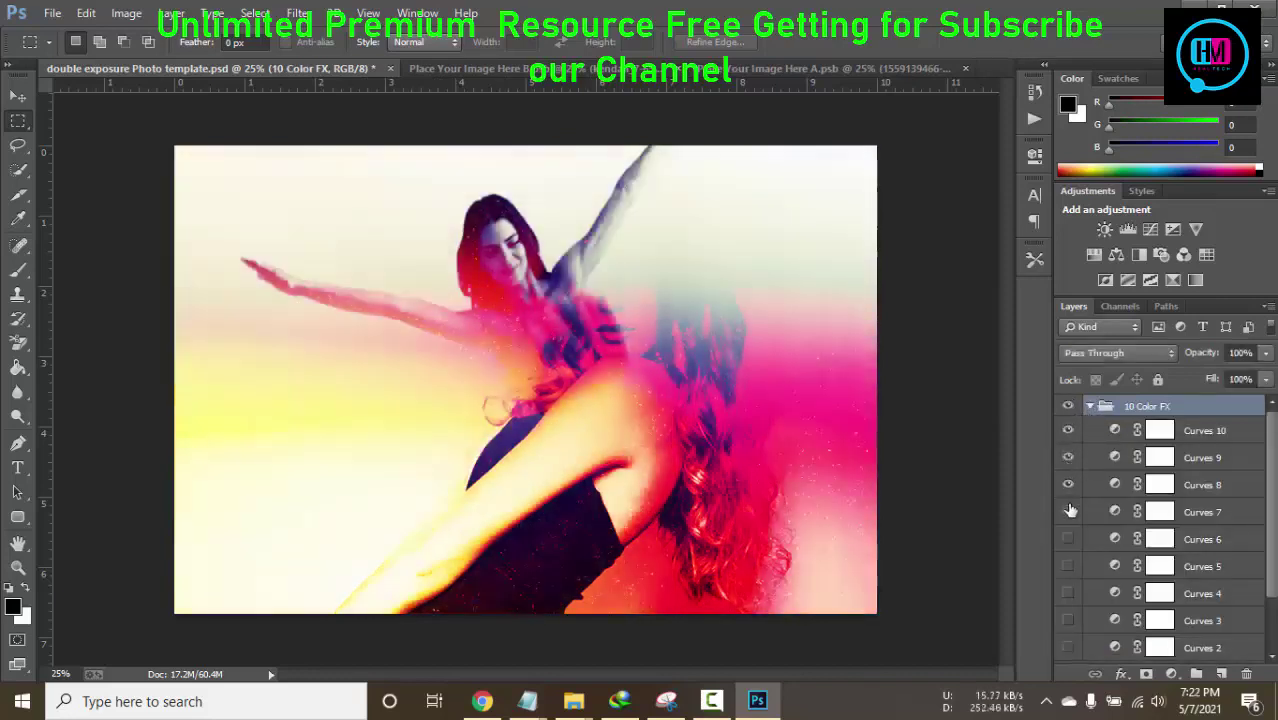
left_click(1068, 511)
left_click(1068, 457)
scroll(1091, 514, "down", 1)
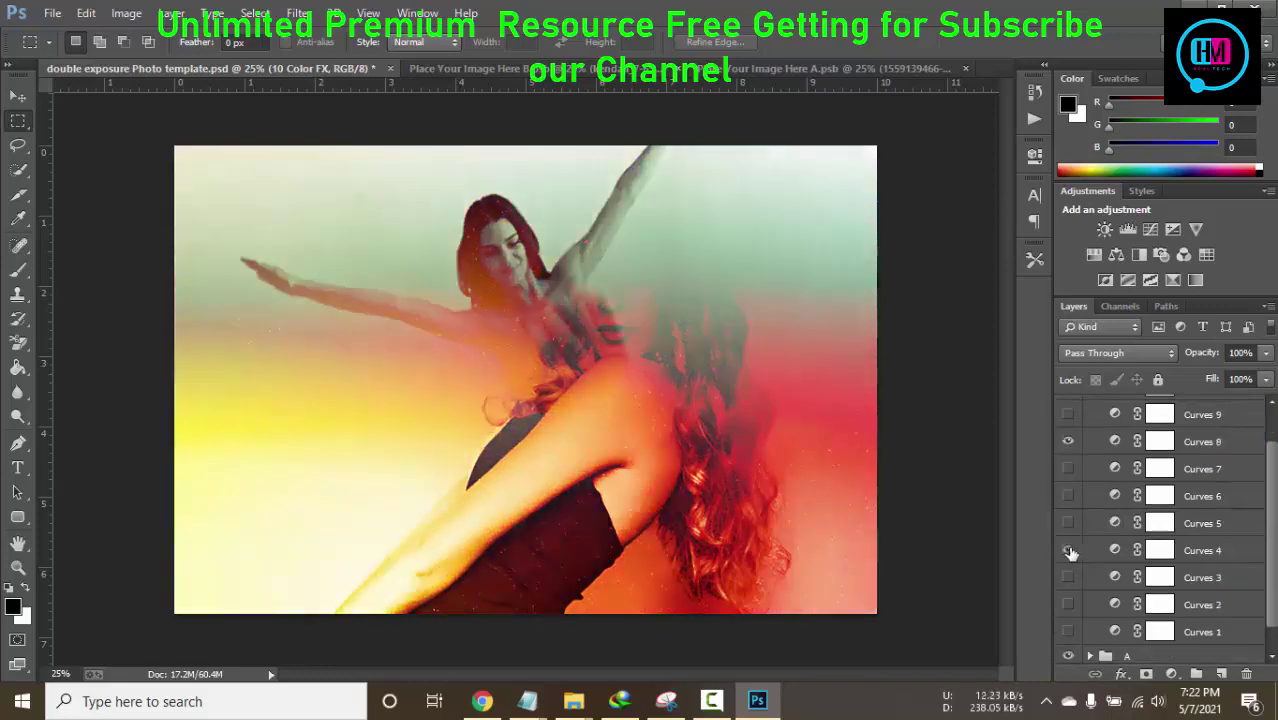
left_click(1068, 550)
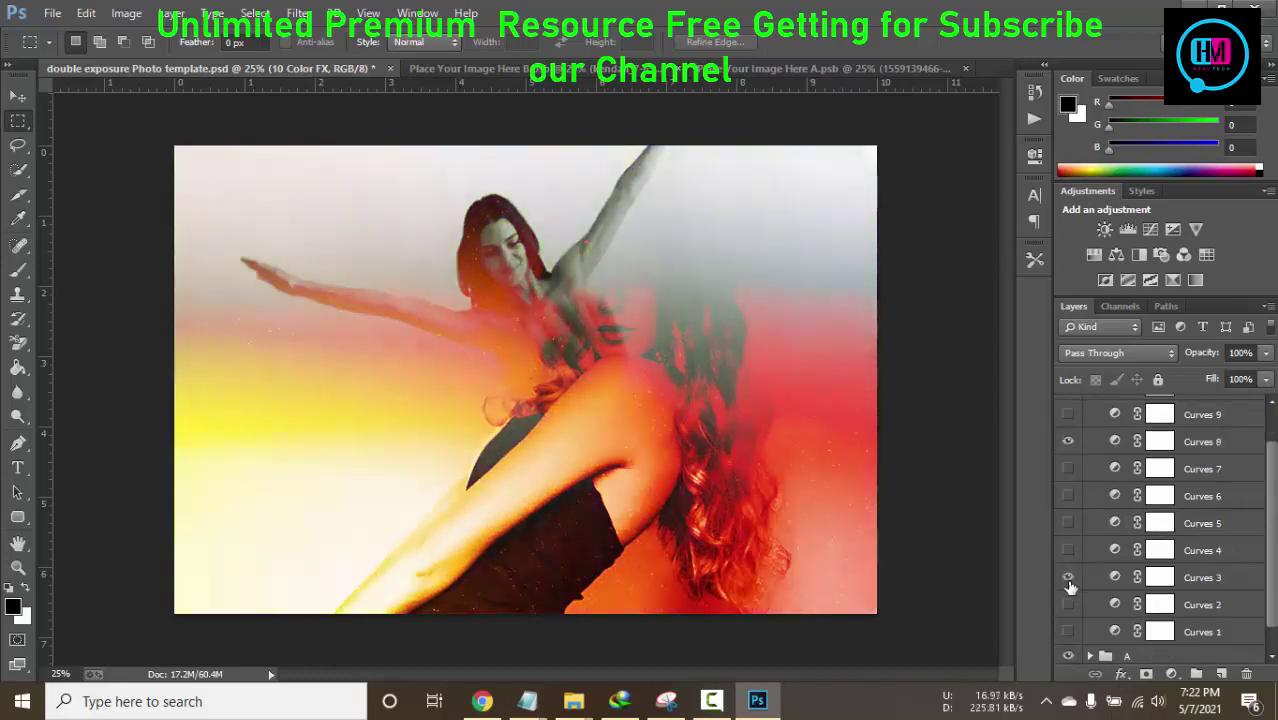
left_click(1068, 605)
scroll(1070, 607, "down", 1)
left_click(1068, 607)
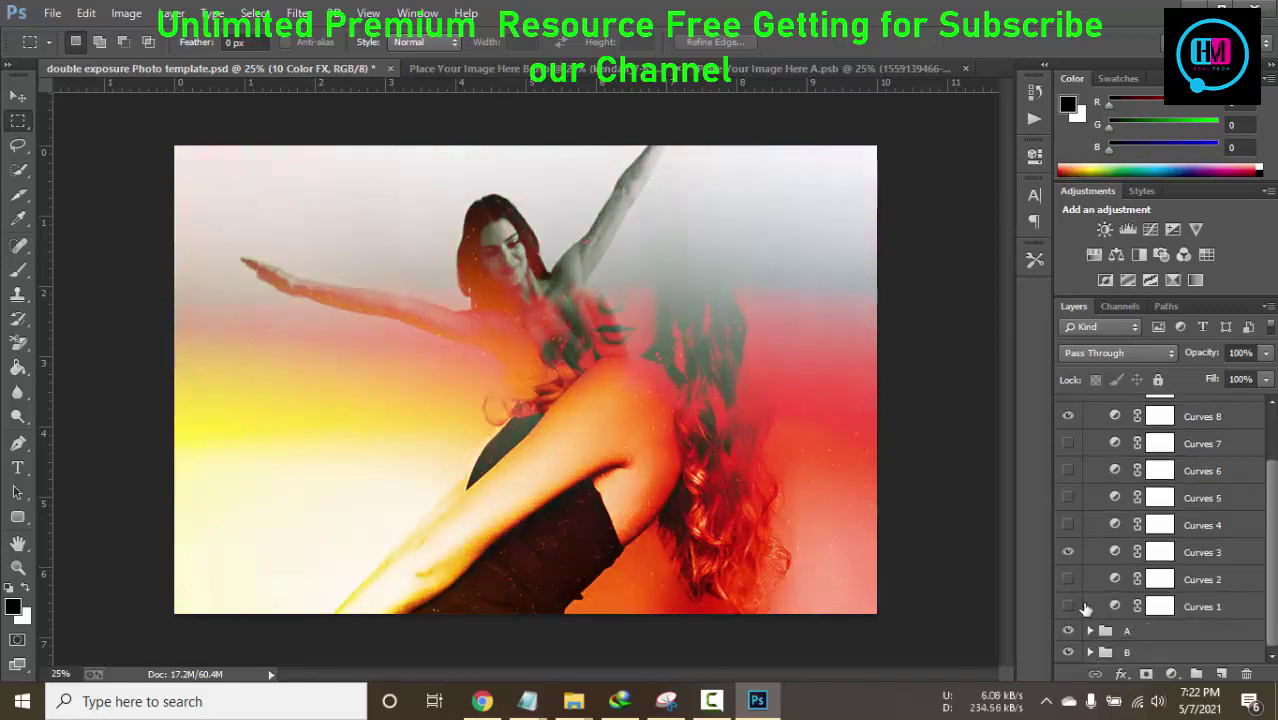
Step: Add two points to Curves 1's RGB curve, lifting the shadows and pulling down the upper midtones
double_click(1114, 606)
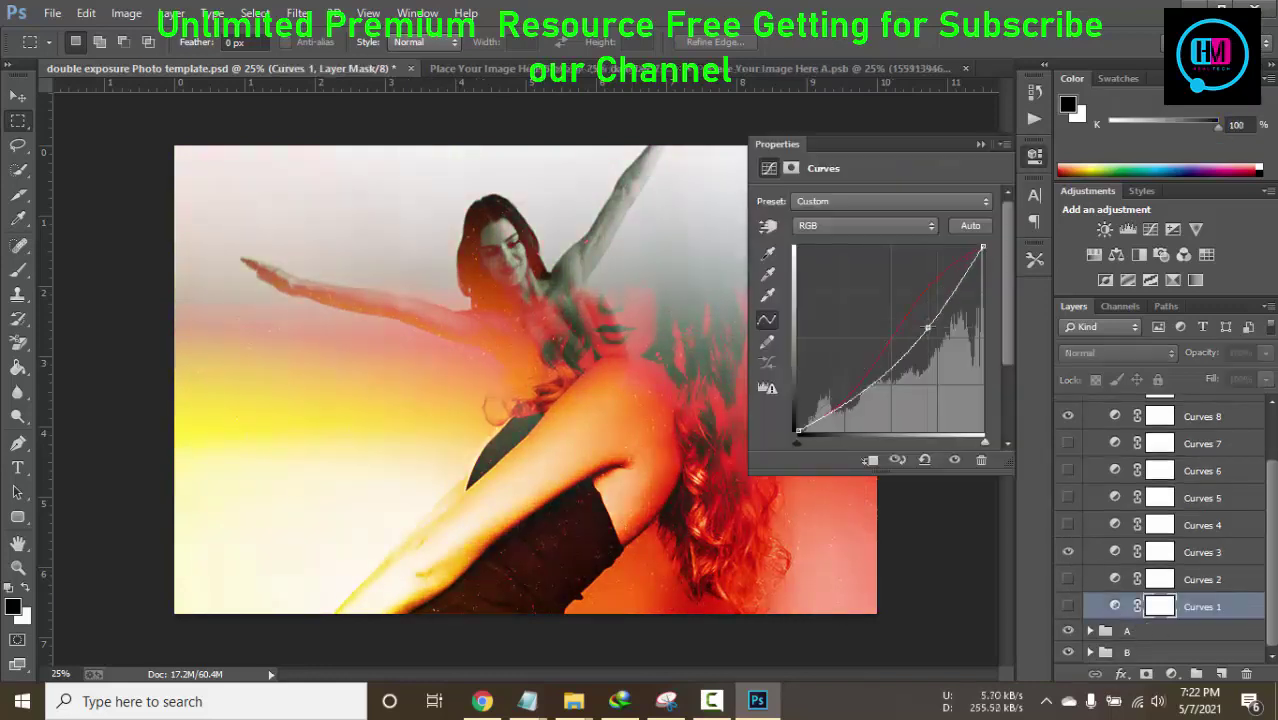
left_click_drag(873, 378, 847, 350)
left_click_drag(957, 287, 960, 294)
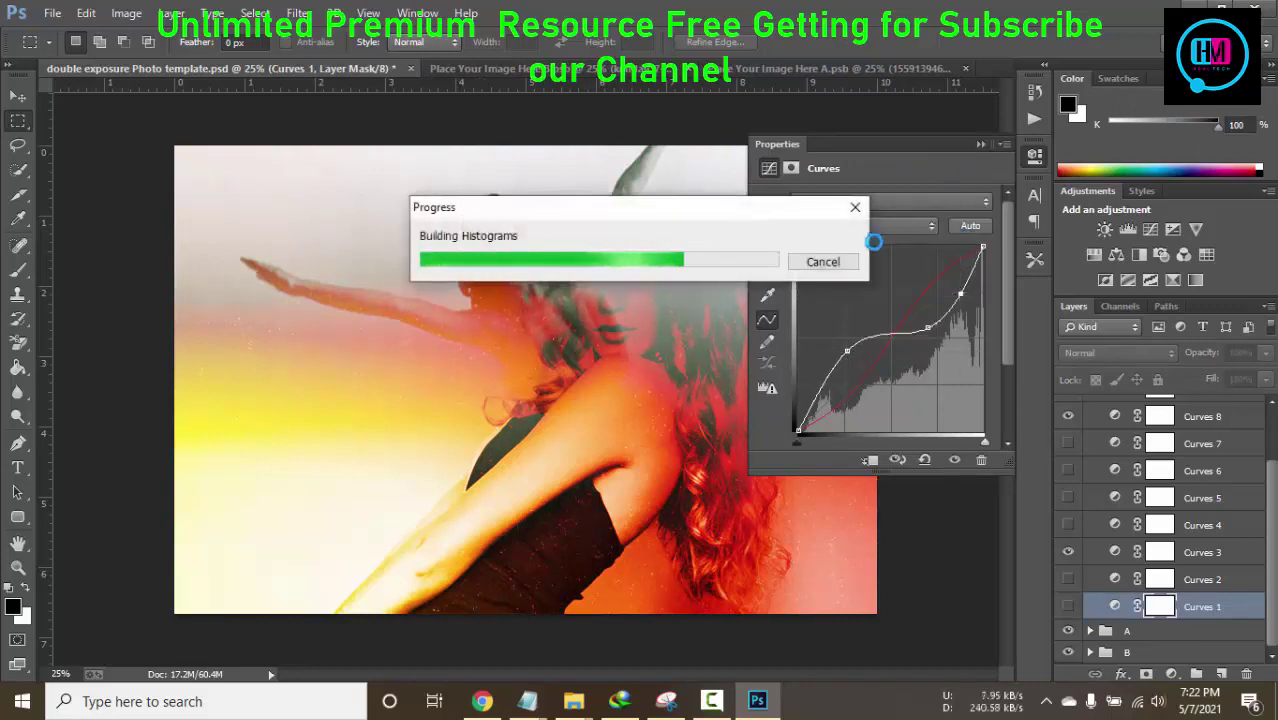
left_click(980, 147)
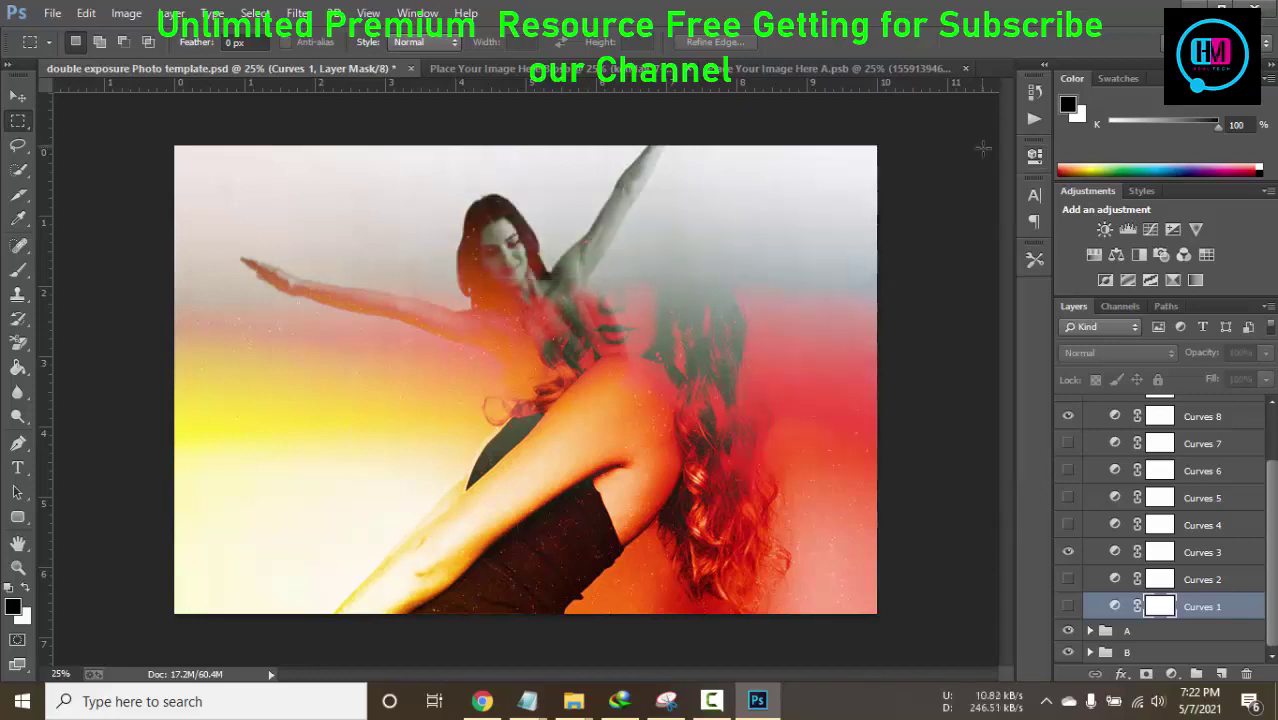
Step: Switch to the Move tool, hide Curves 8 and 3, show Curves 1, 9 and 10, and collapse 10 Color FX
key("v")
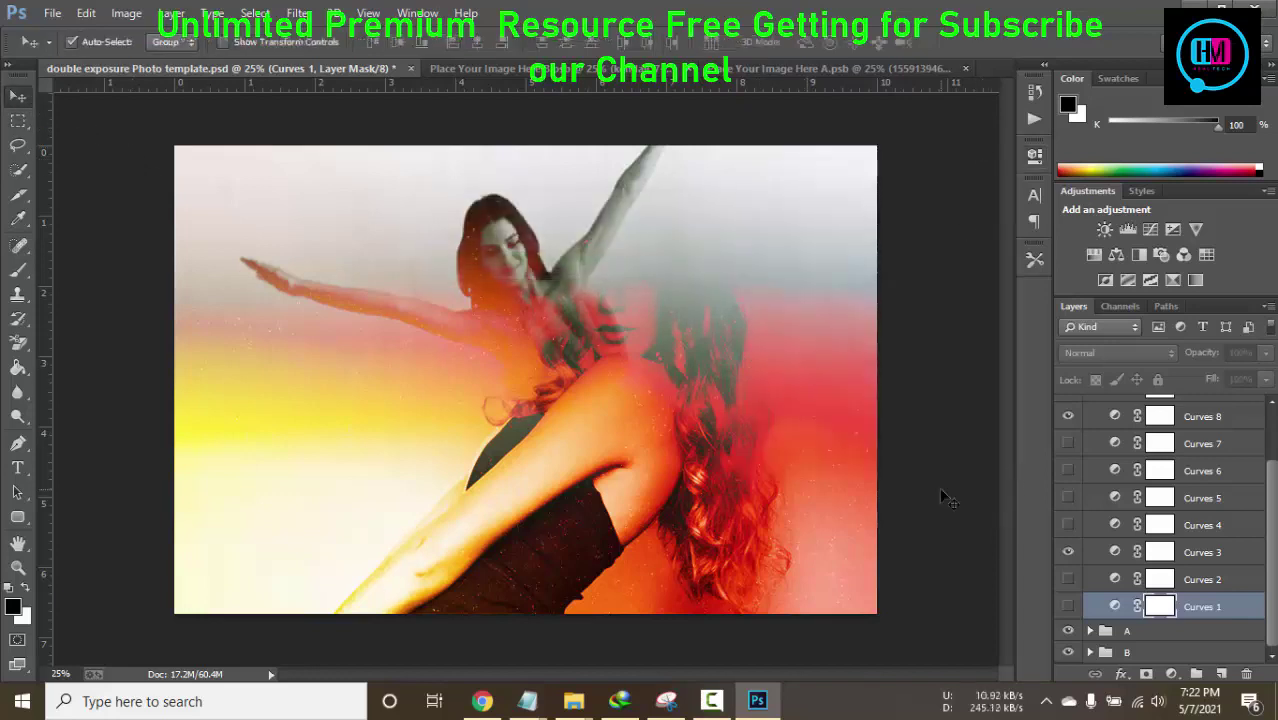
scroll(1132, 600, "up", 1)
left_click(1067, 438)
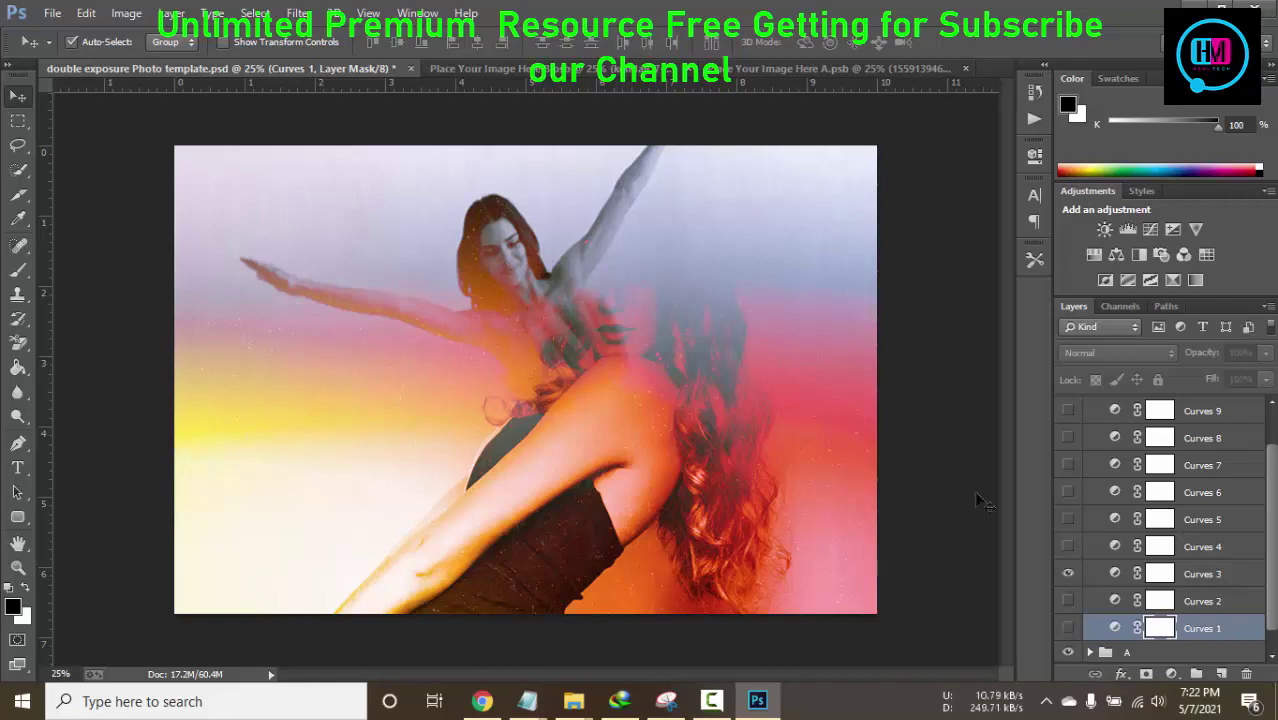
left_click(1067, 573)
left_click(1067, 627)
scroll(1072, 537, "up", 1)
scroll(1069, 470, "up", 1)
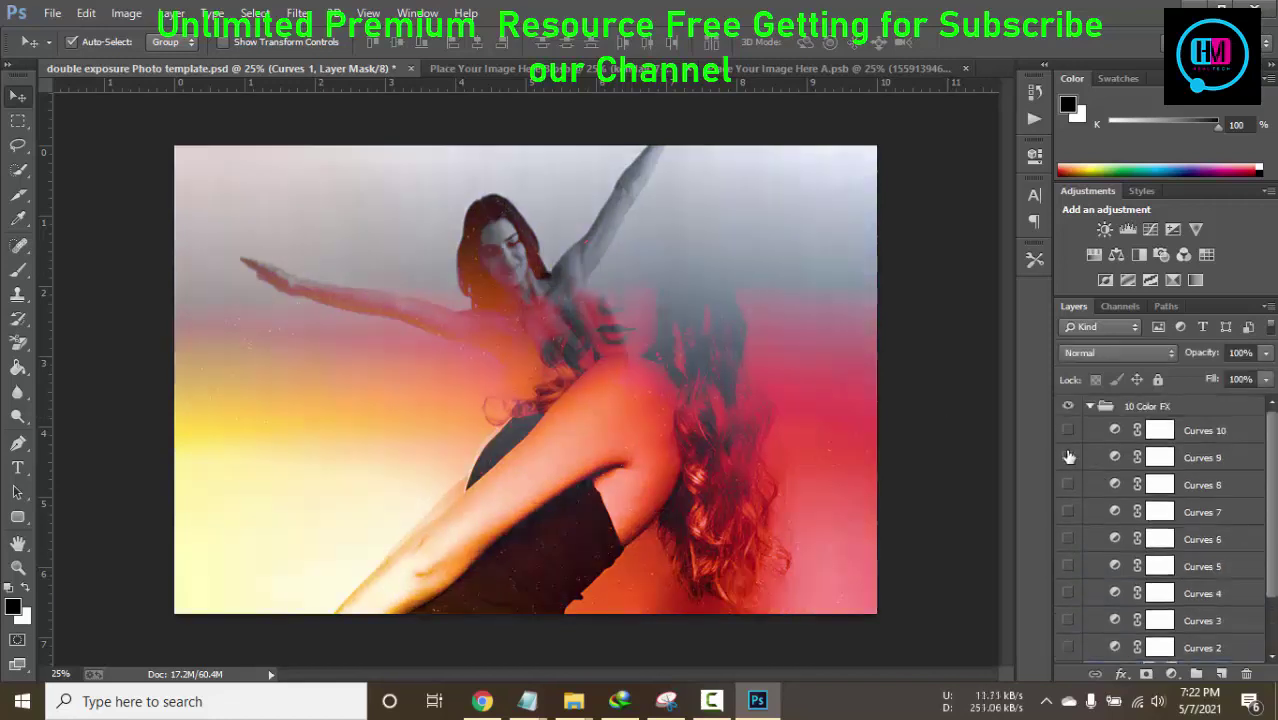
left_click(1067, 430)
left_click(1068, 457)
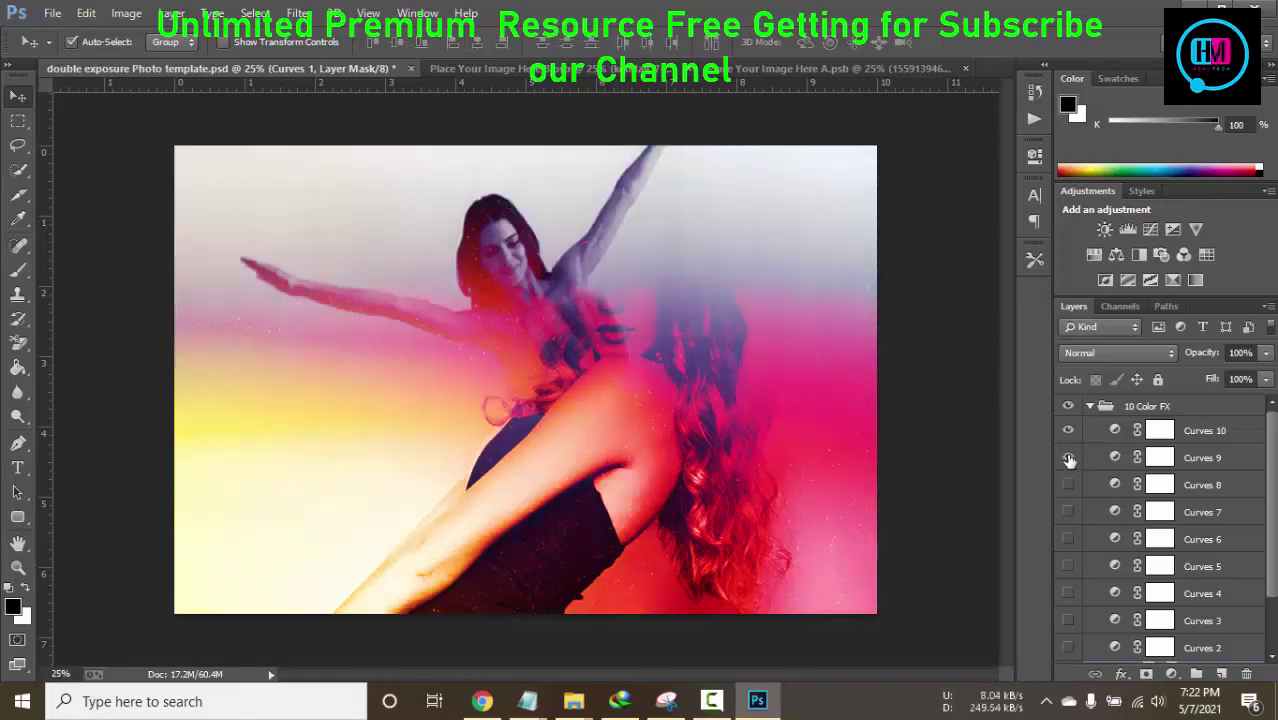
left_click(1090, 406)
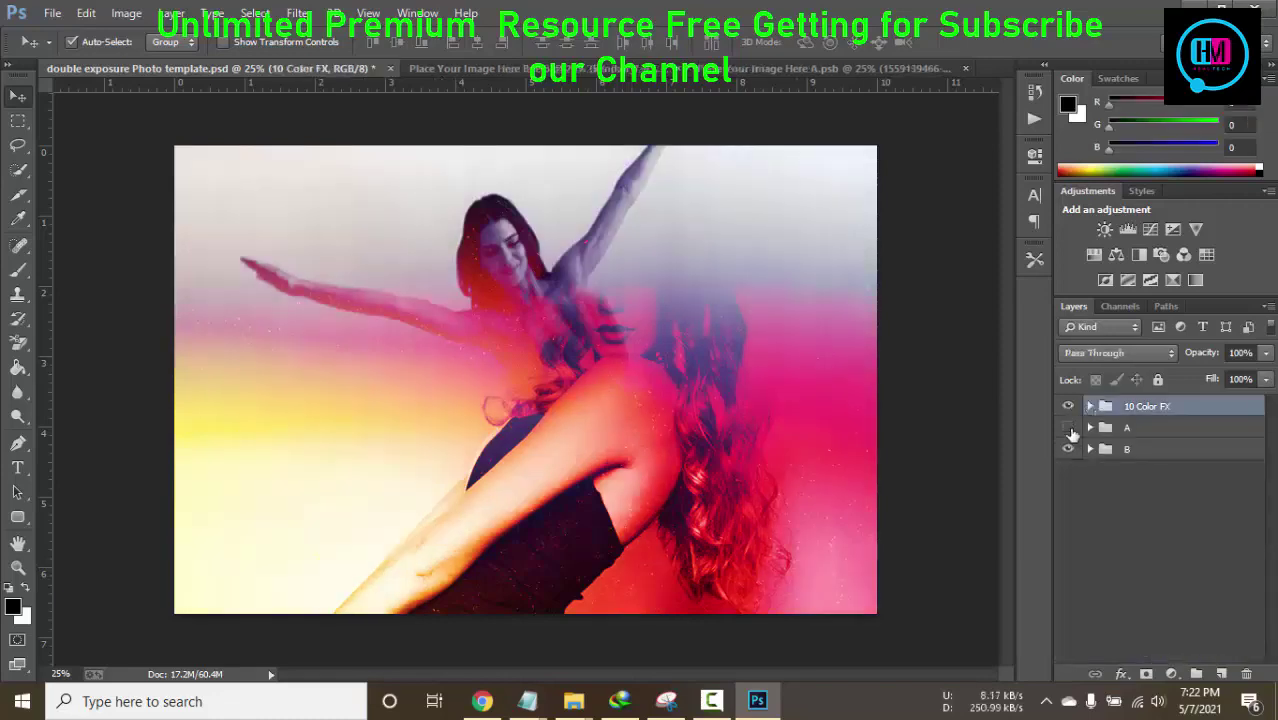
Step: Compare each model alone, hide 10 Color FX, and leave both groups A and B visible
left_click(1067, 428)
left_click(1067, 449)
left_click(1067, 428)
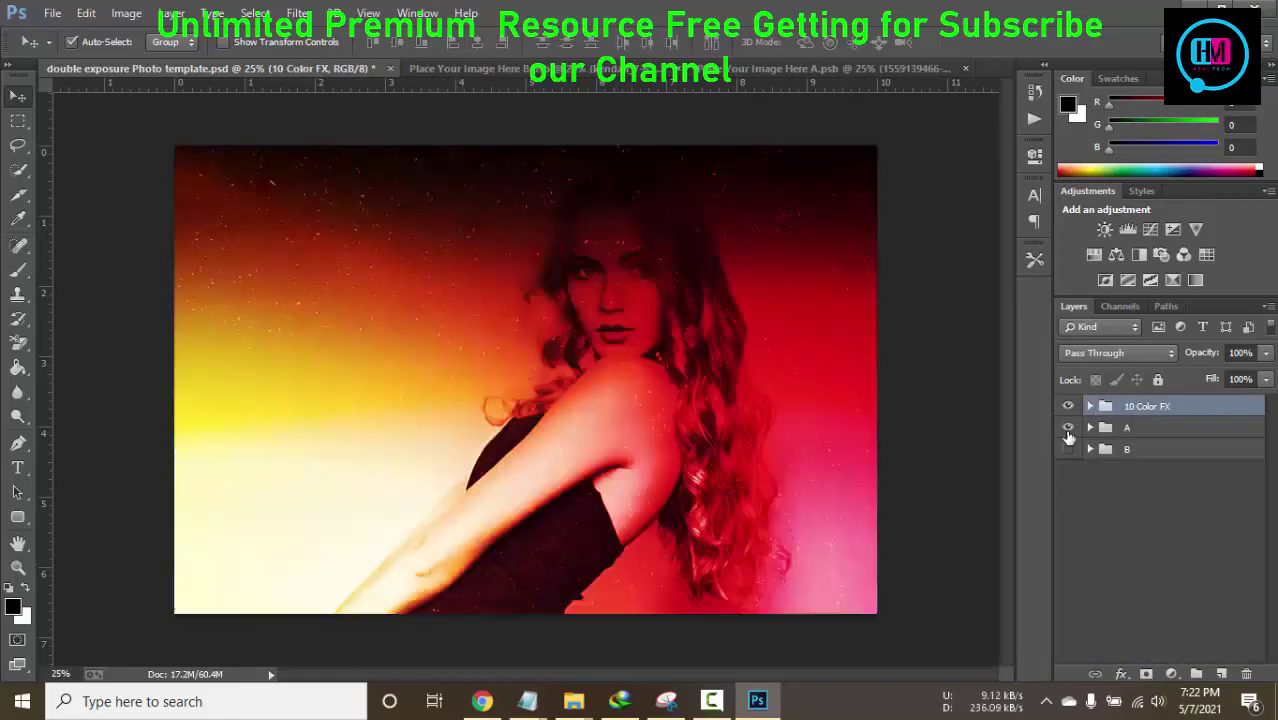
left_click(1067, 449)
left_click(1067, 406)
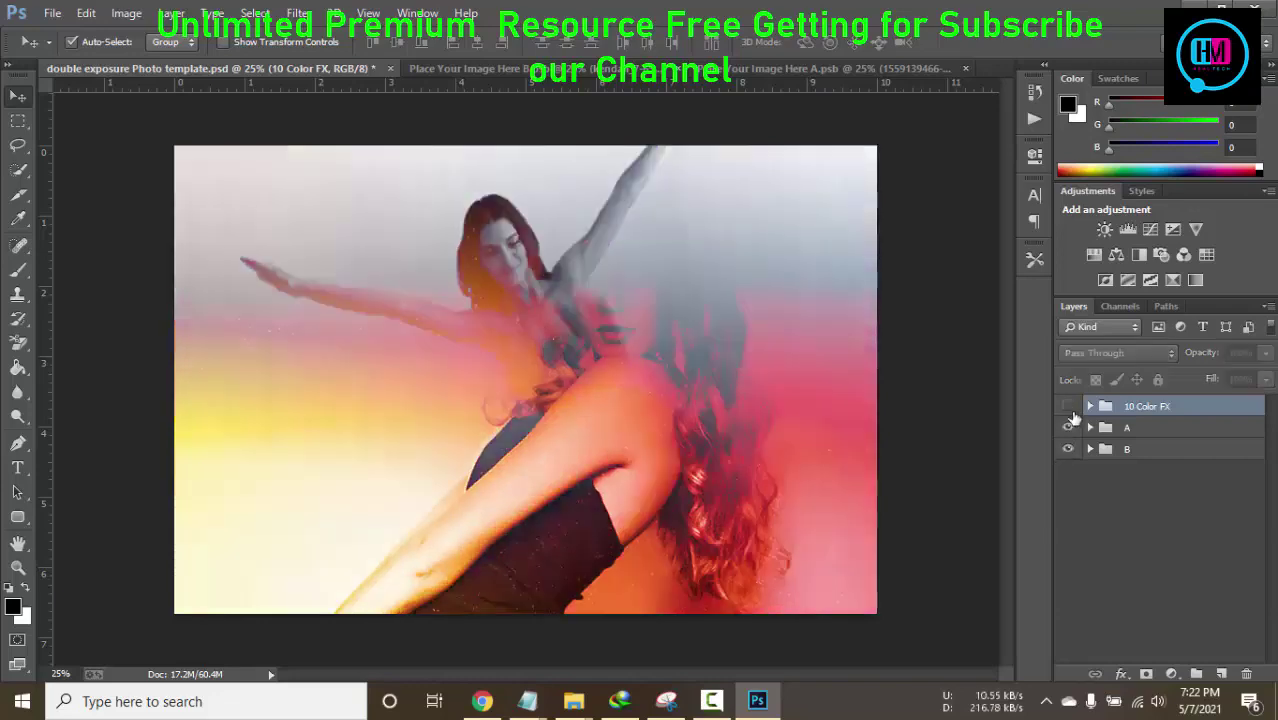
left_click(1067, 428)
left_click(1067, 449)
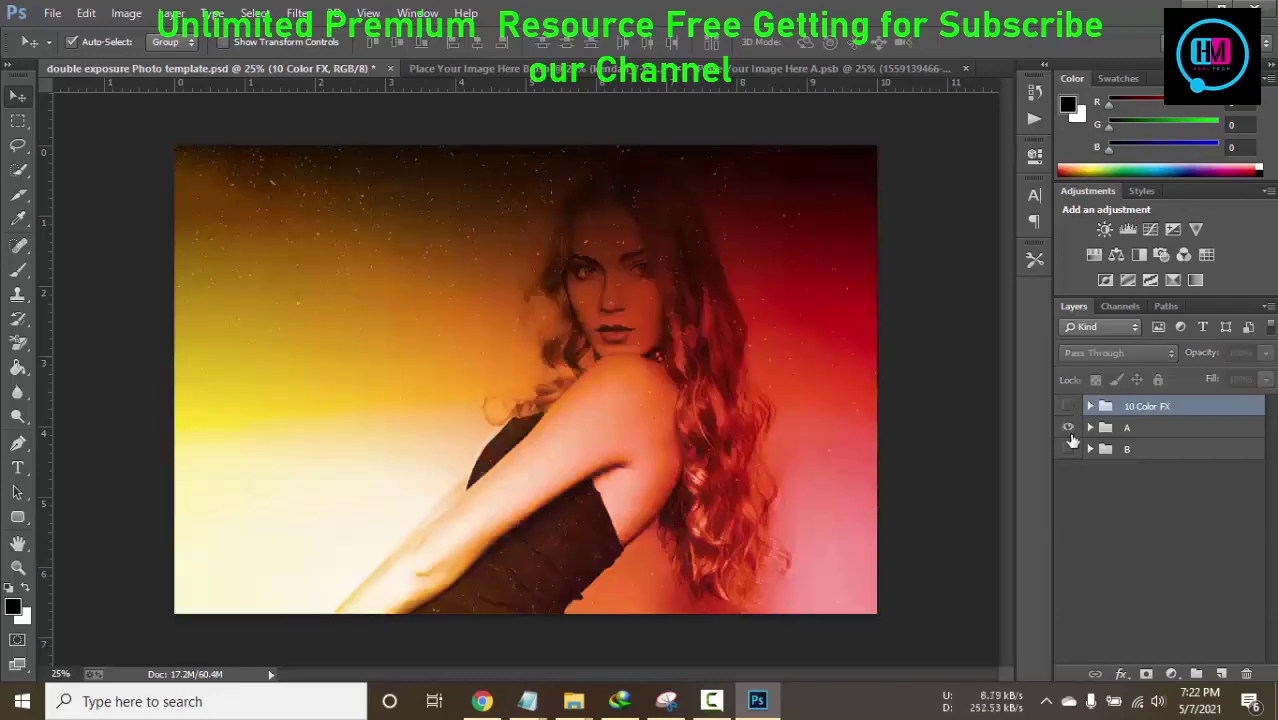
left_click(1067, 428)
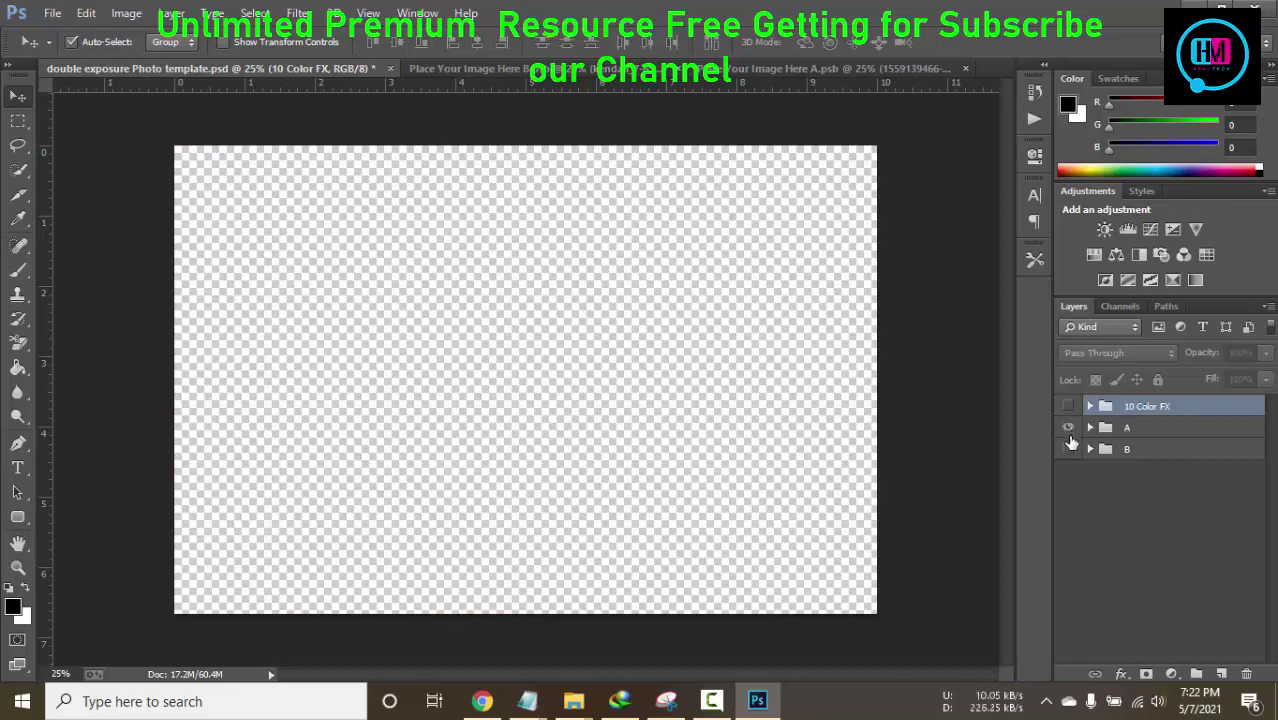
left_click(1067, 428)
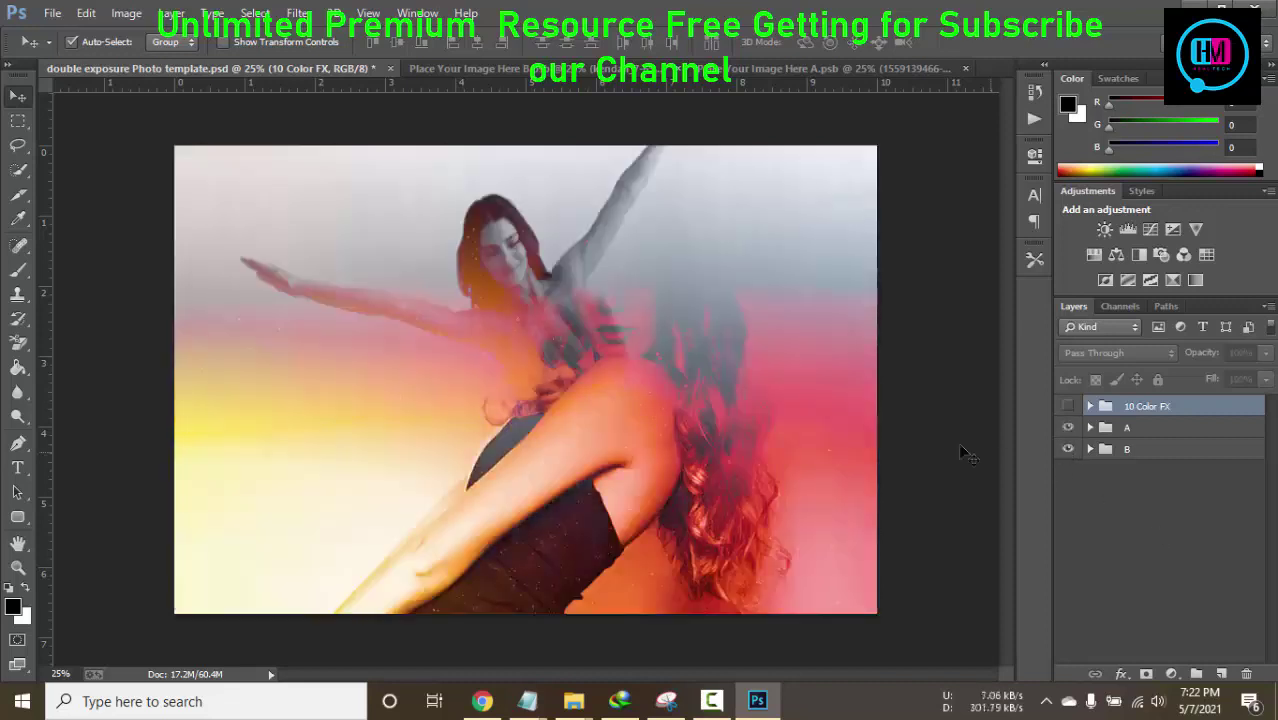
left_click(1130, 428)
key("ctrl+t")
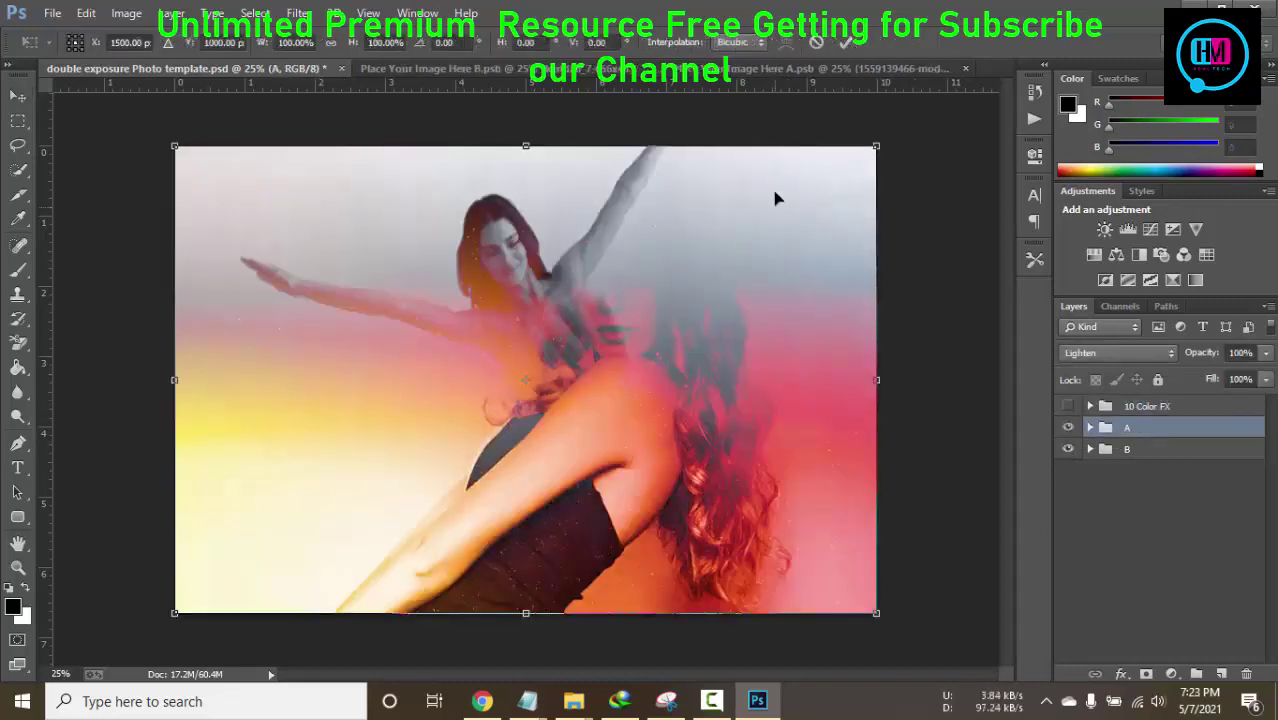
Step: Commit group A's transform, then shift the pink-dress photo left in smart object B and save
left_click(845, 42)
left_click(600, 68)
left_click_drag(736, 354, 622, 355)
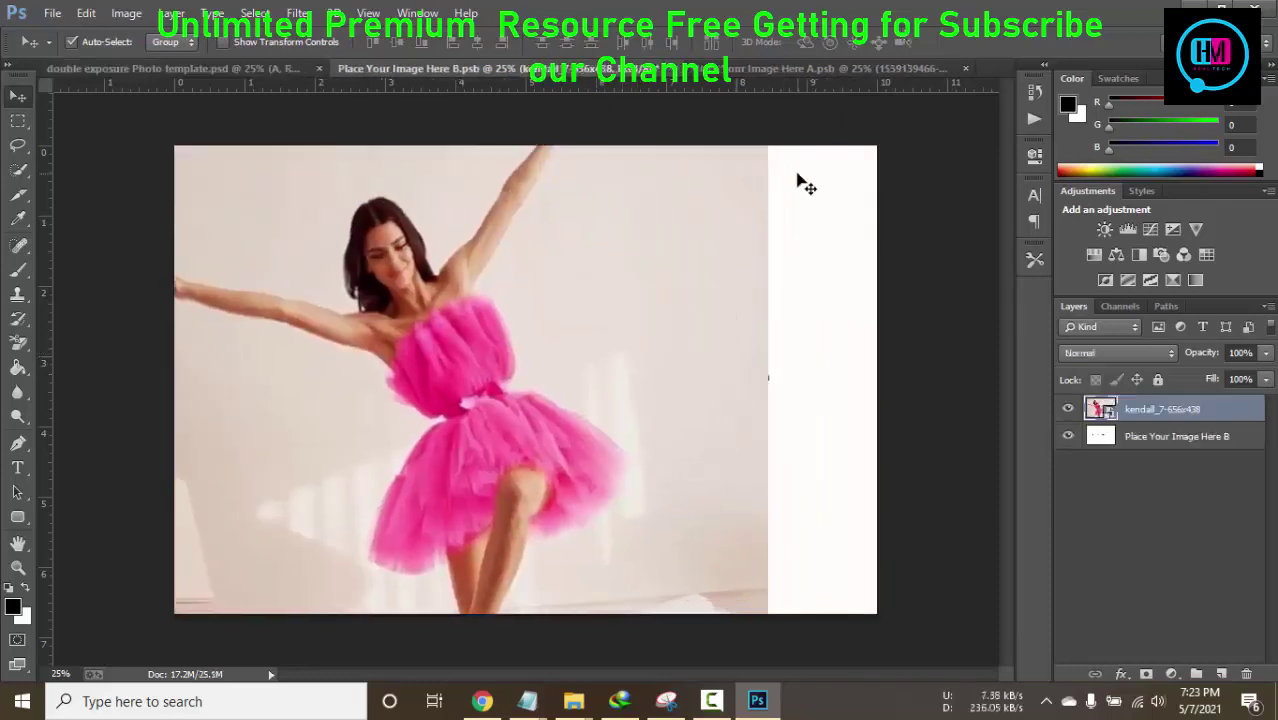
key("ctrl+s")
left_click(235, 72)
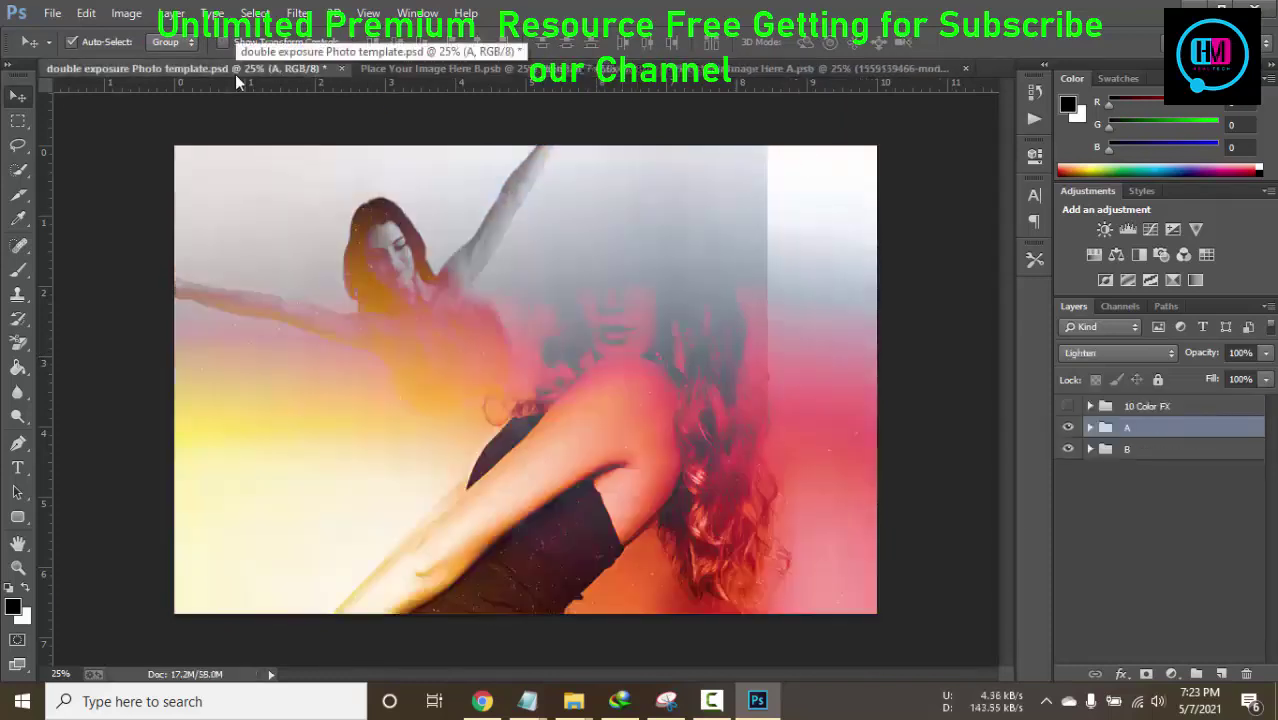
Step: Scale up the pink-dress dancer photo in smart object B so it fills its frame
left_click(792, 68)
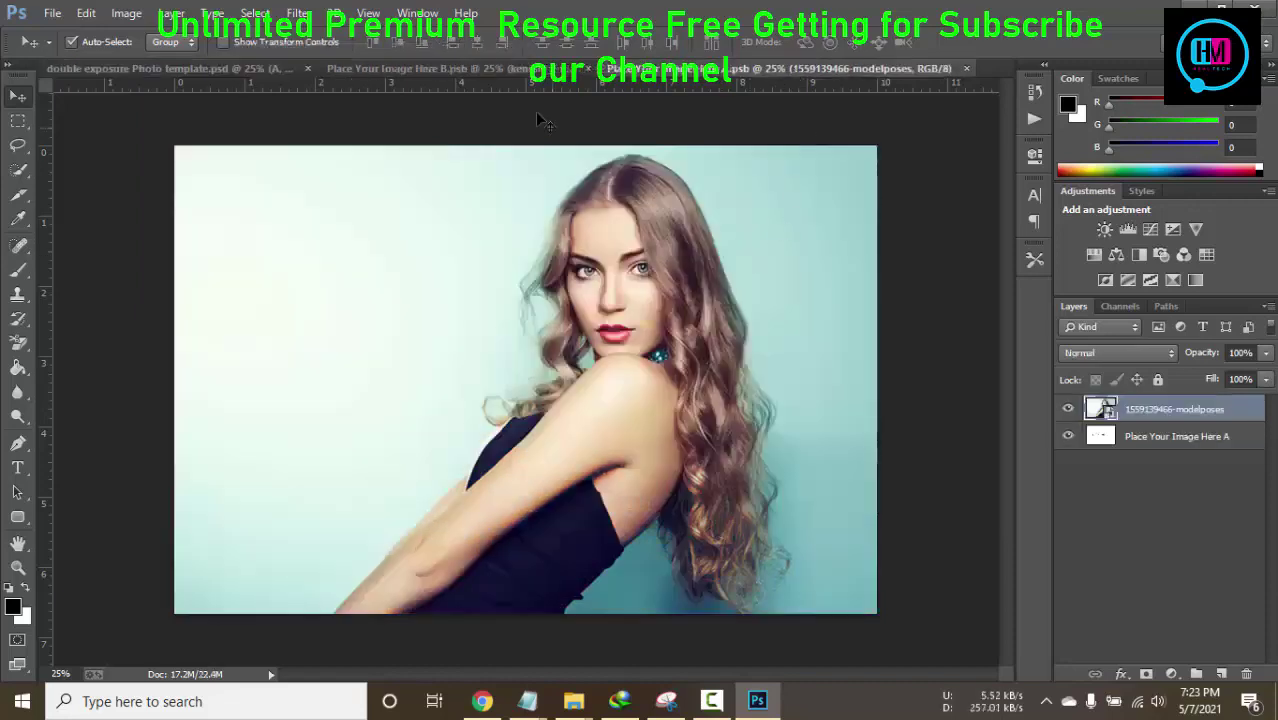
left_click(440, 68)
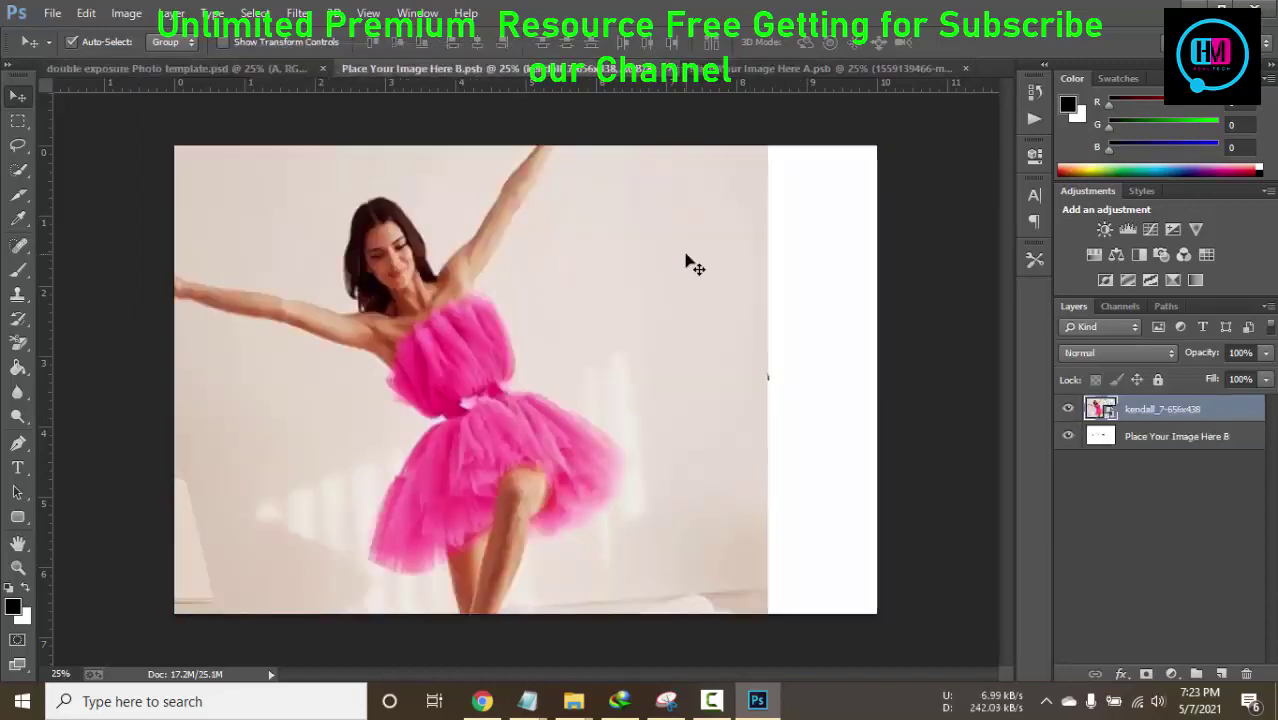
key("ctrl+t")
left_click_drag(766, 614, 893, 665)
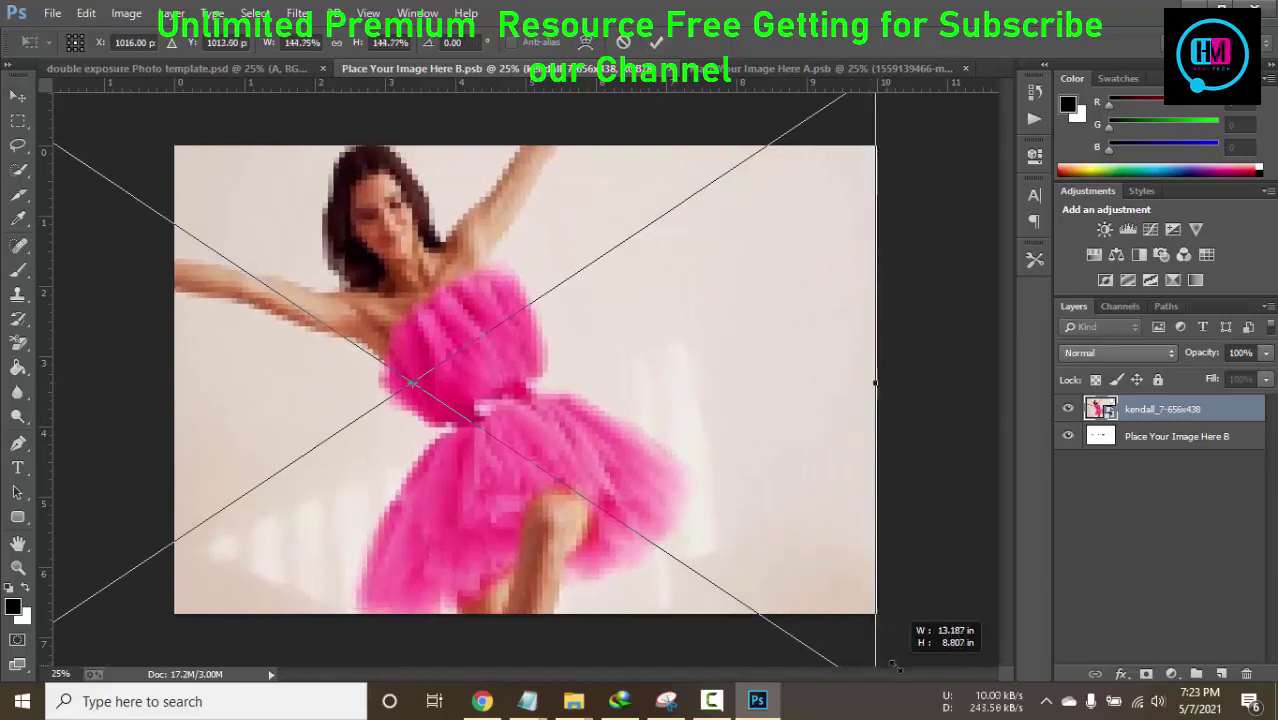
left_click(656, 42)
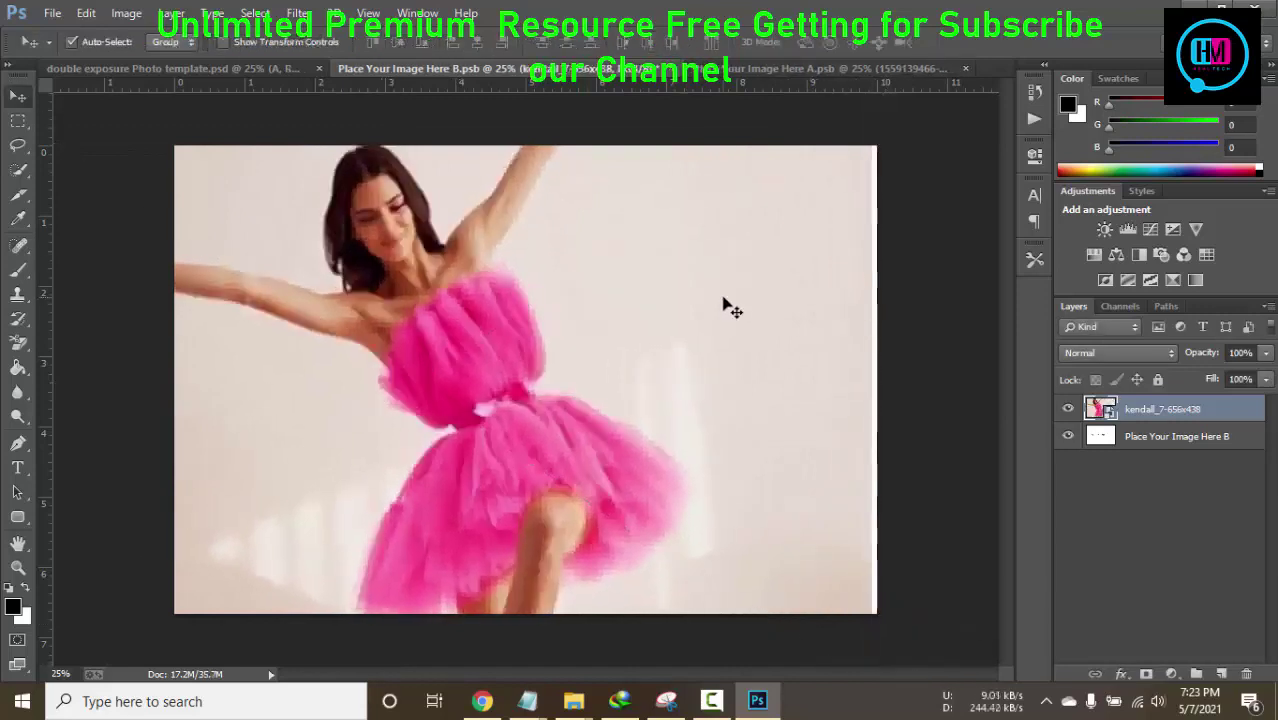
left_click(245, 71)
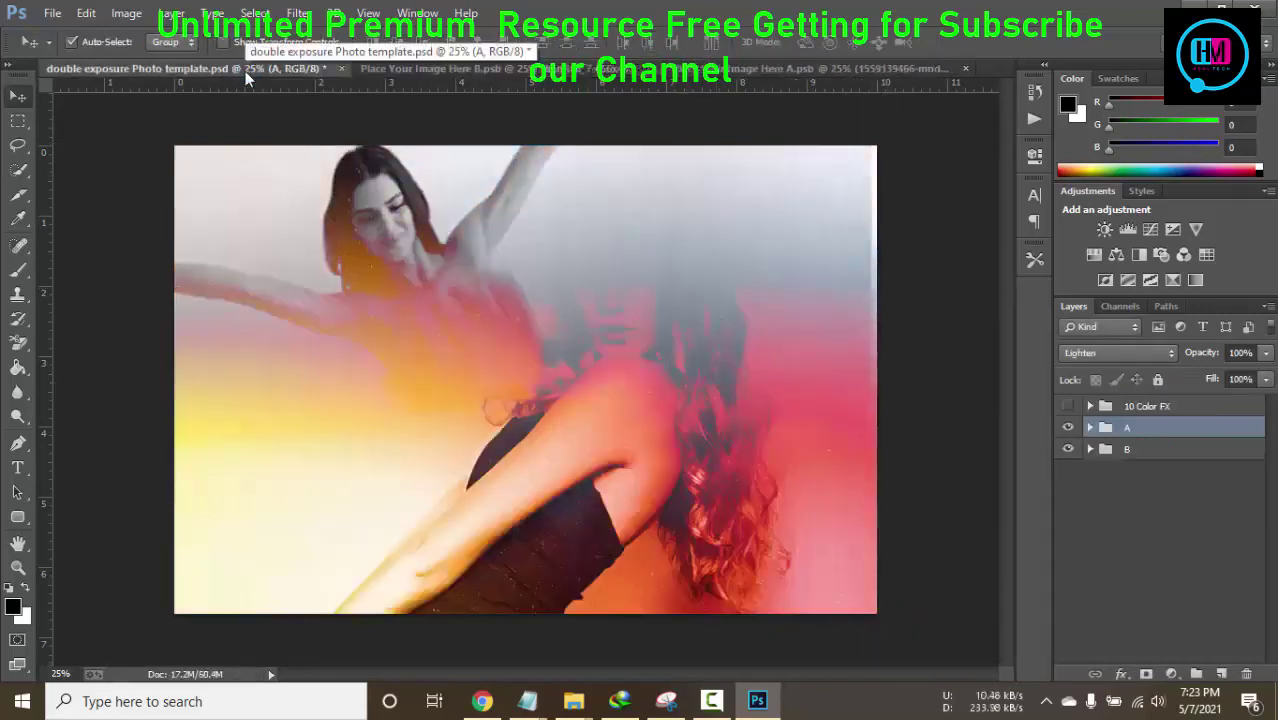
left_click(690, 70)
Step: Shift the curly-haired model photo slightly right in smart object A and save it
key("ctrl+t")
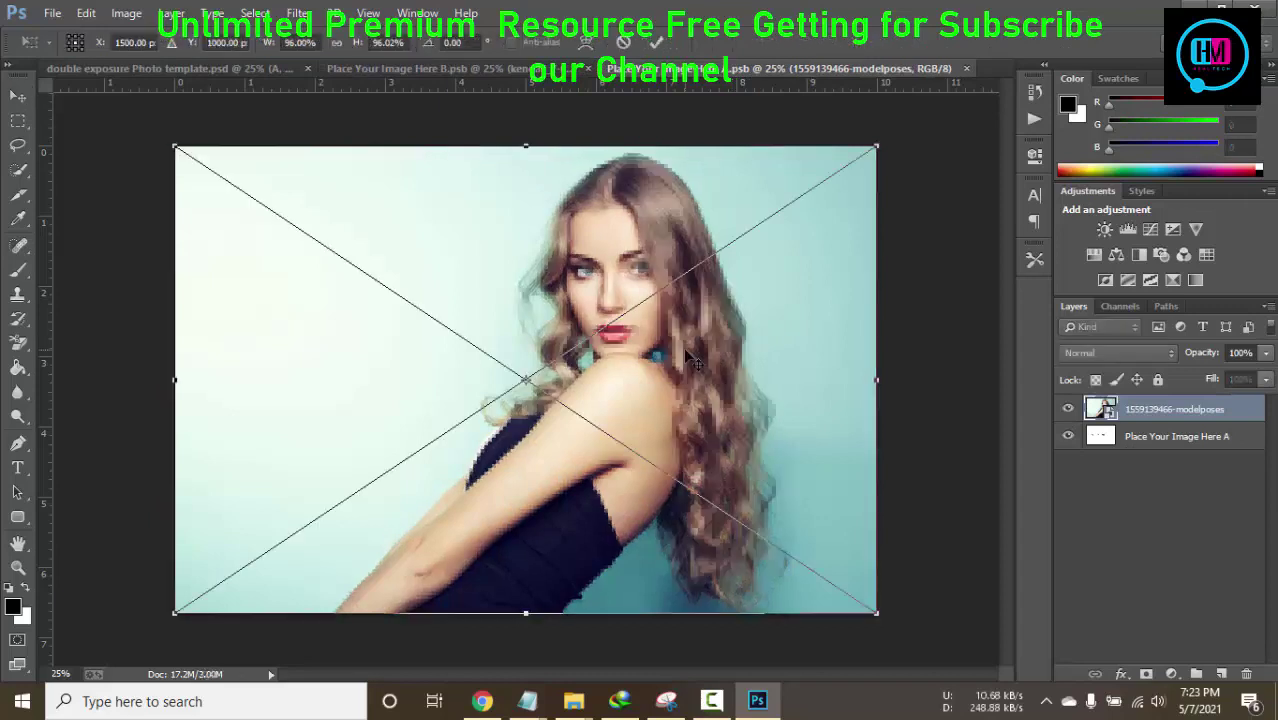
left_click(656, 42)
left_click_drag(703, 316, 763, 316)
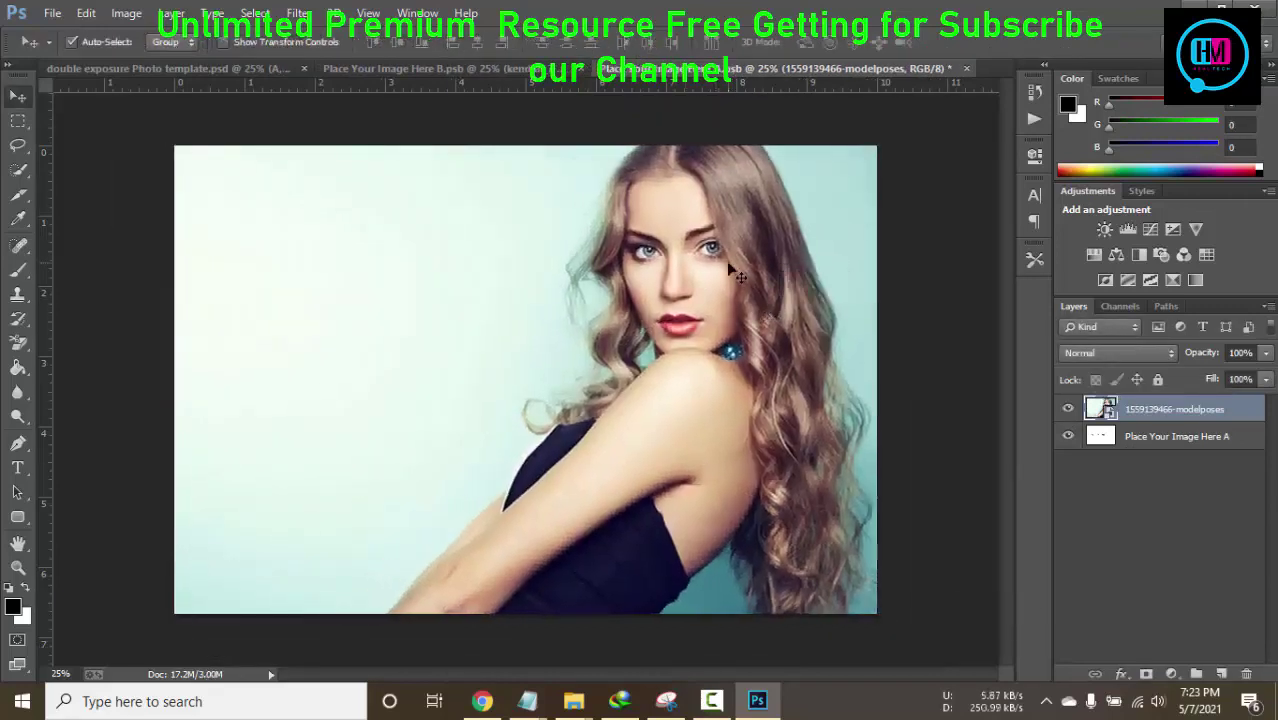
key("ctrl+s")
left_click(231, 68)
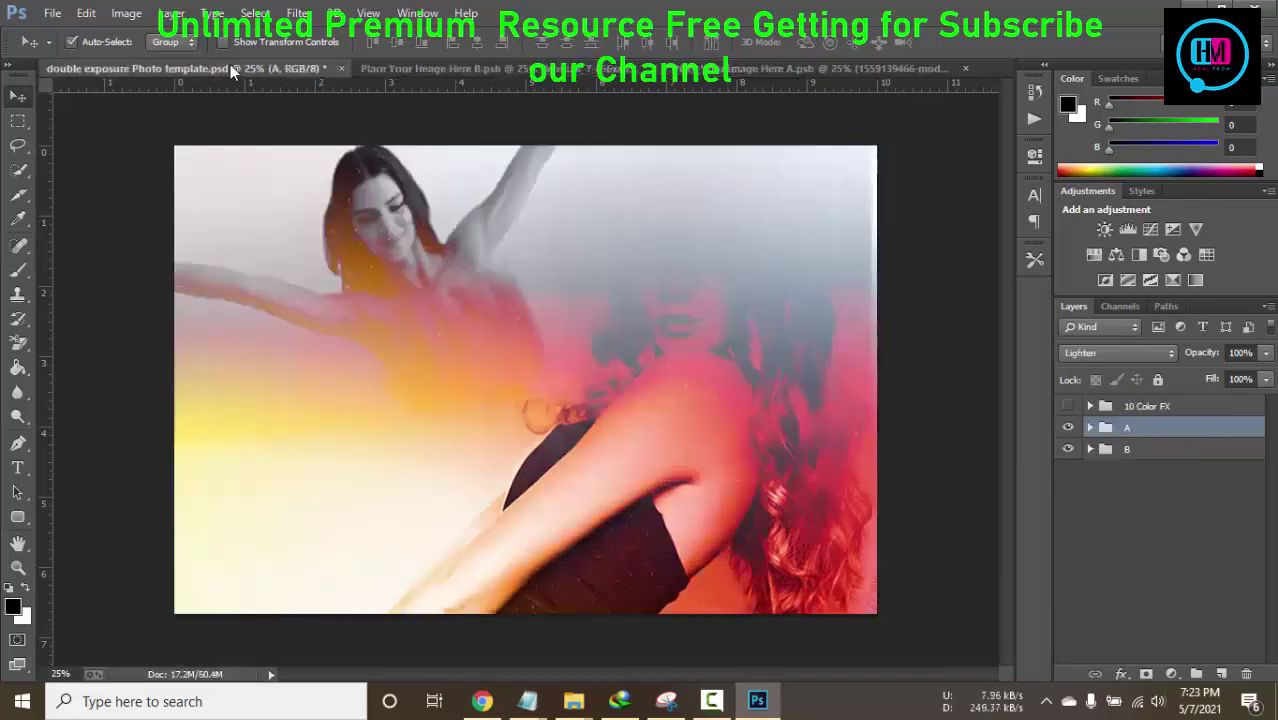
Step: Reposition the pink-dress photo in B and move the curly-haired photo further left in A
left_click(733, 70)
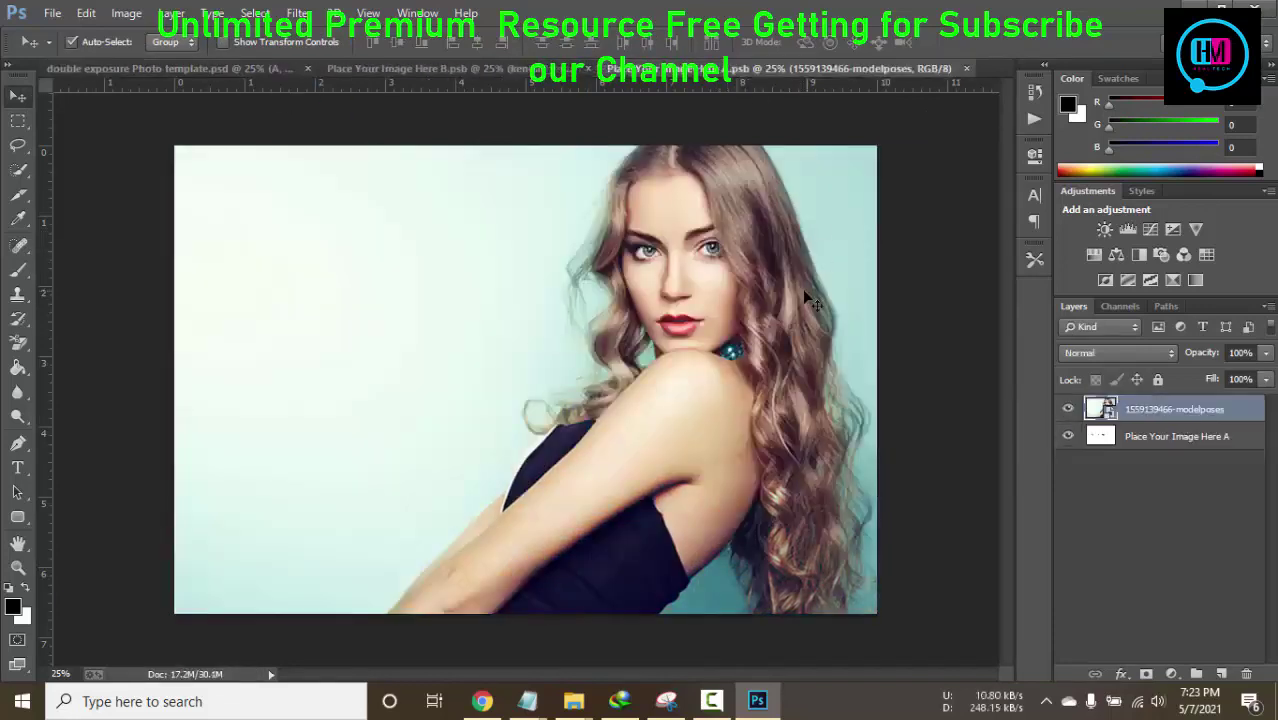
left_click(485, 68)
left_click_drag(443, 296, 509, 317)
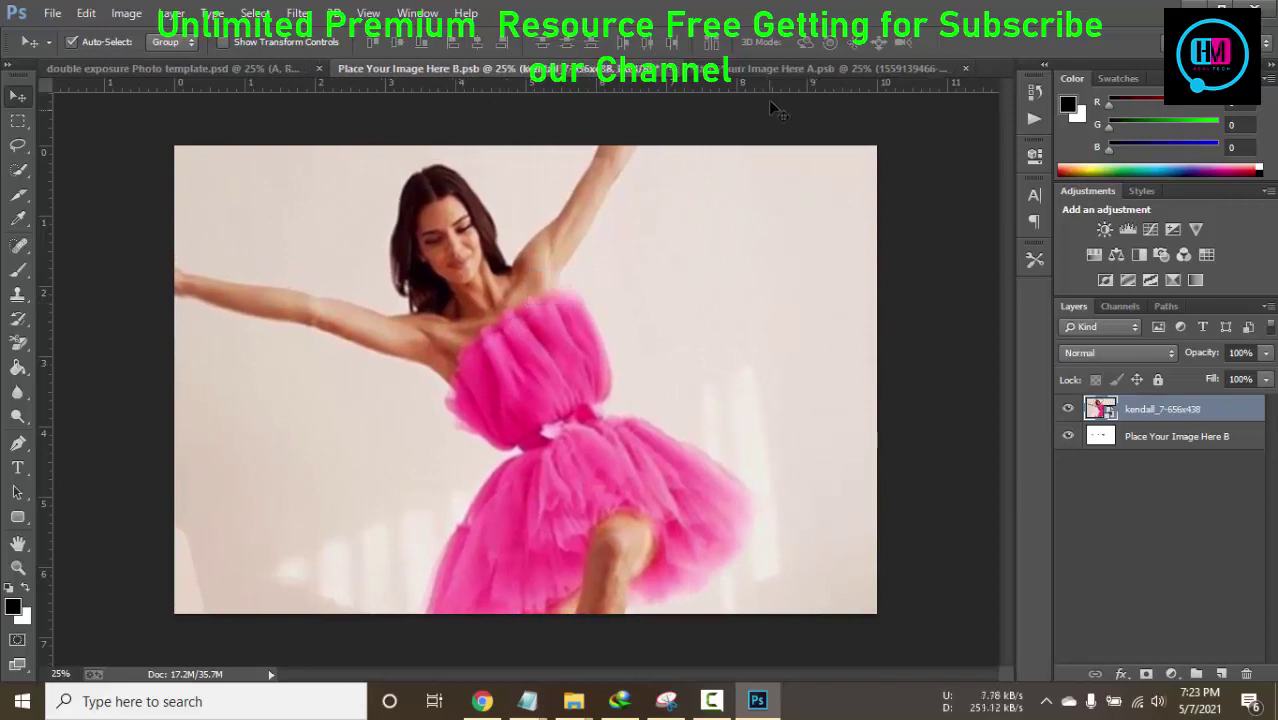
left_click(770, 70)
left_click_drag(813, 185, 537, 176)
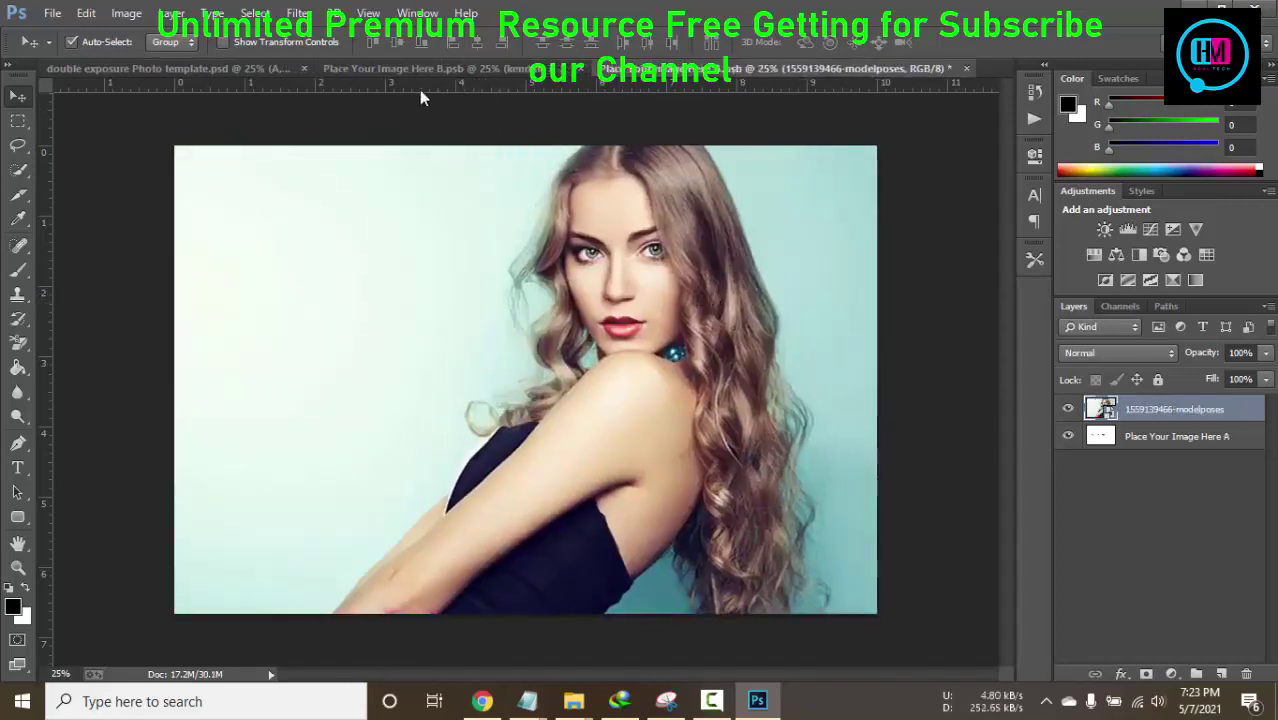
left_click(386, 69)
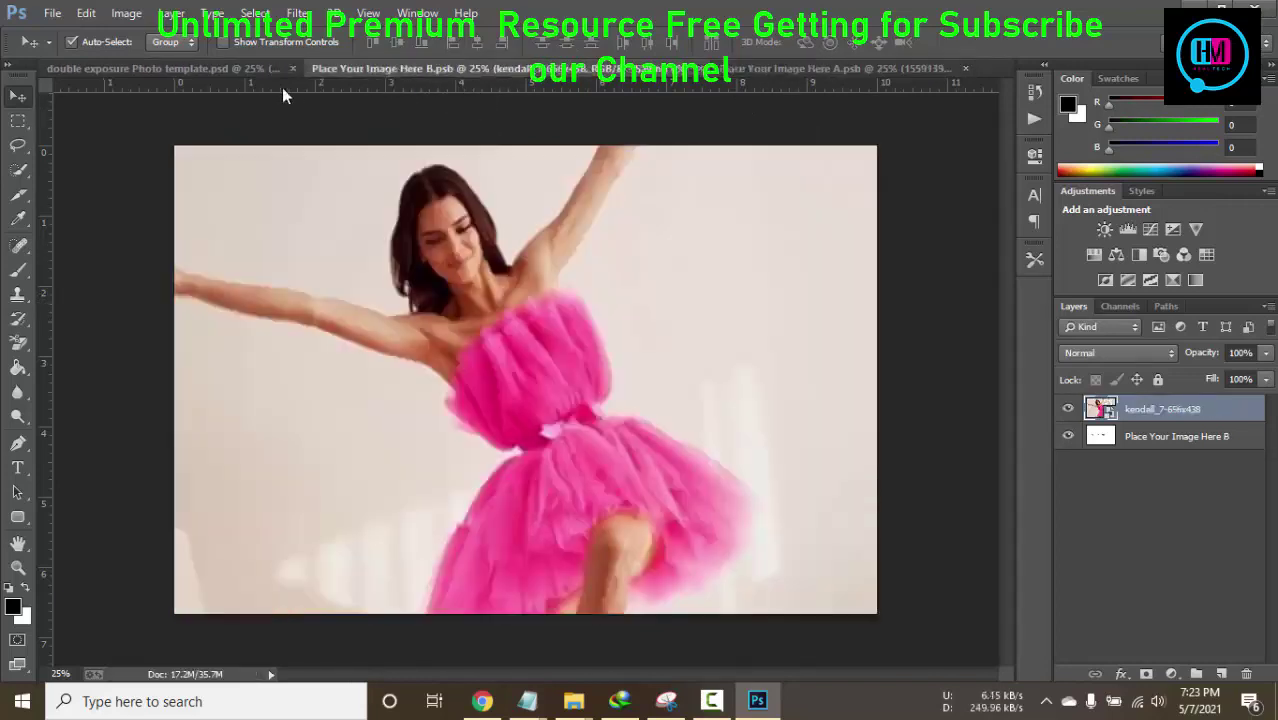
left_click(219, 70)
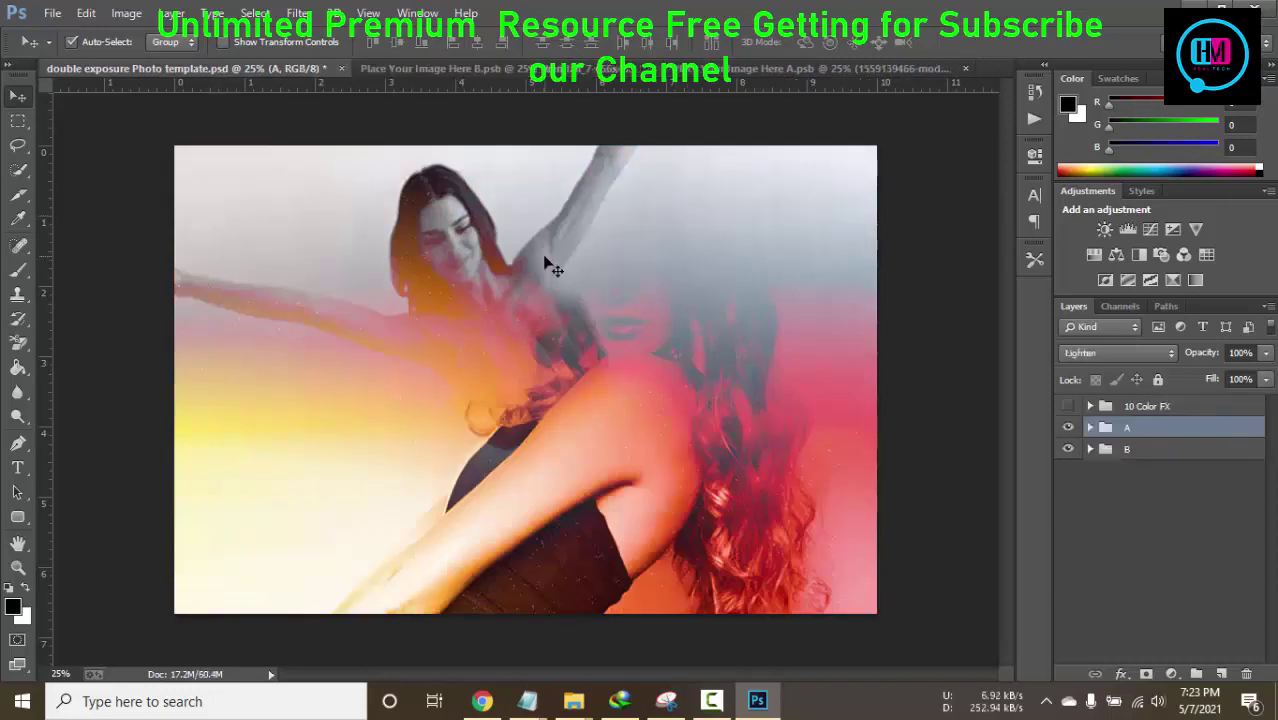
left_click(727, 707)
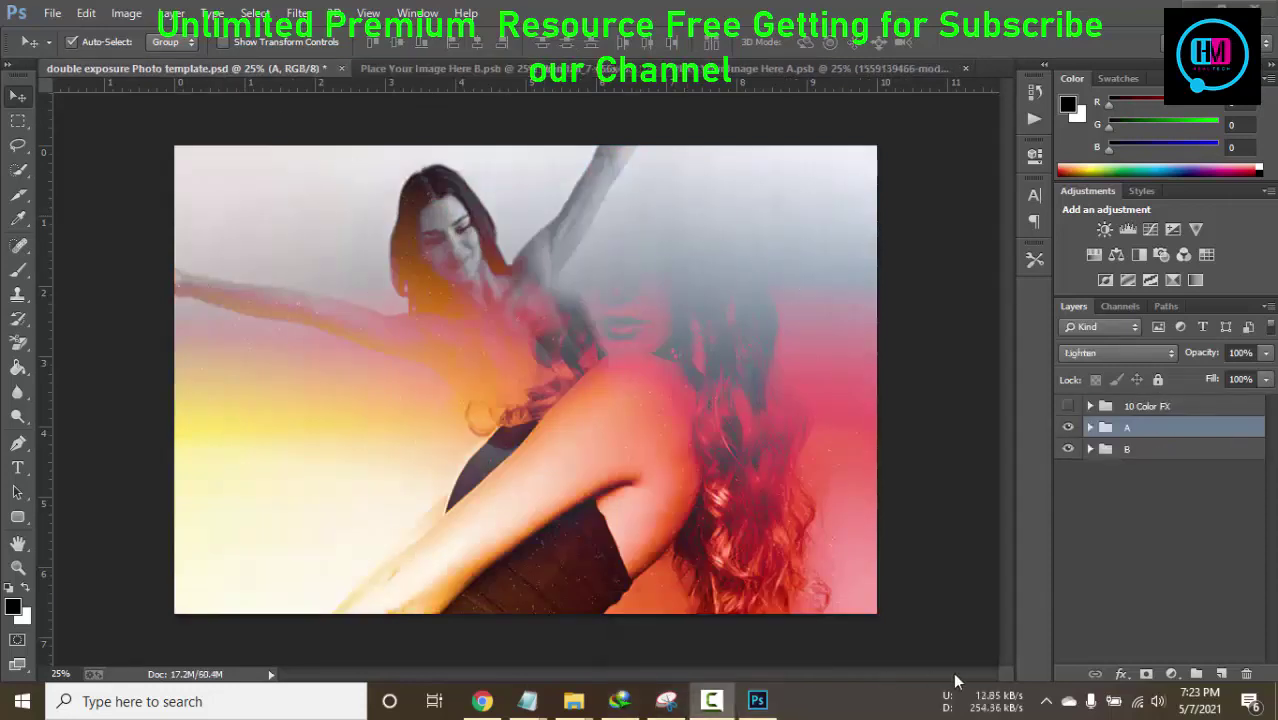